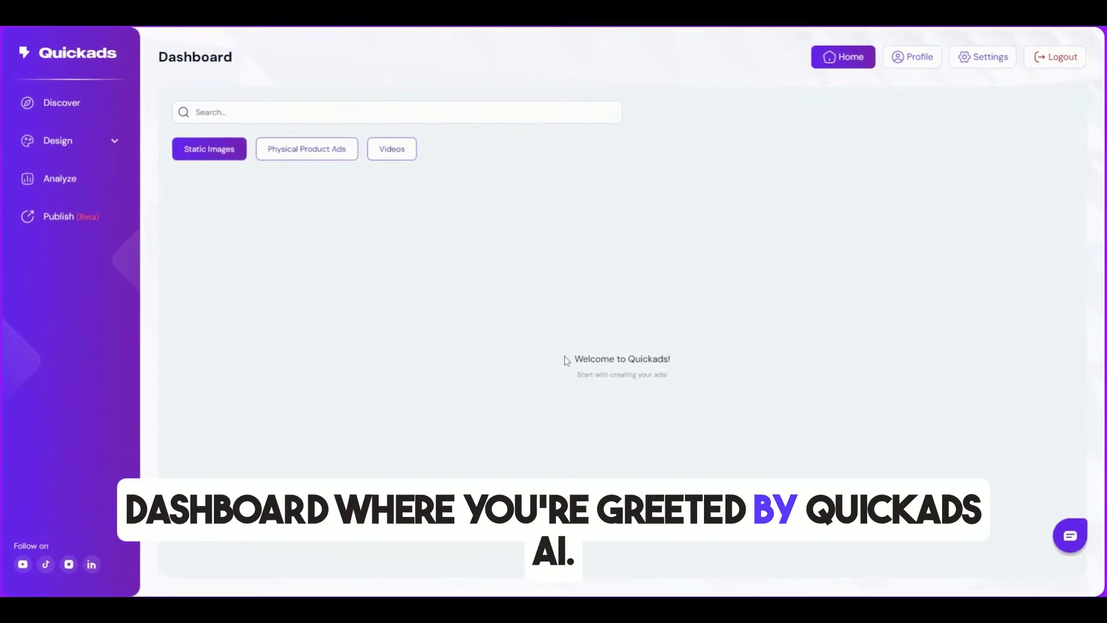
# Go to the account profile and start a new brand kit in the Create a brand form.
pyautogui.moveTo(570, 355); pyautogui.dragTo(665, 381)
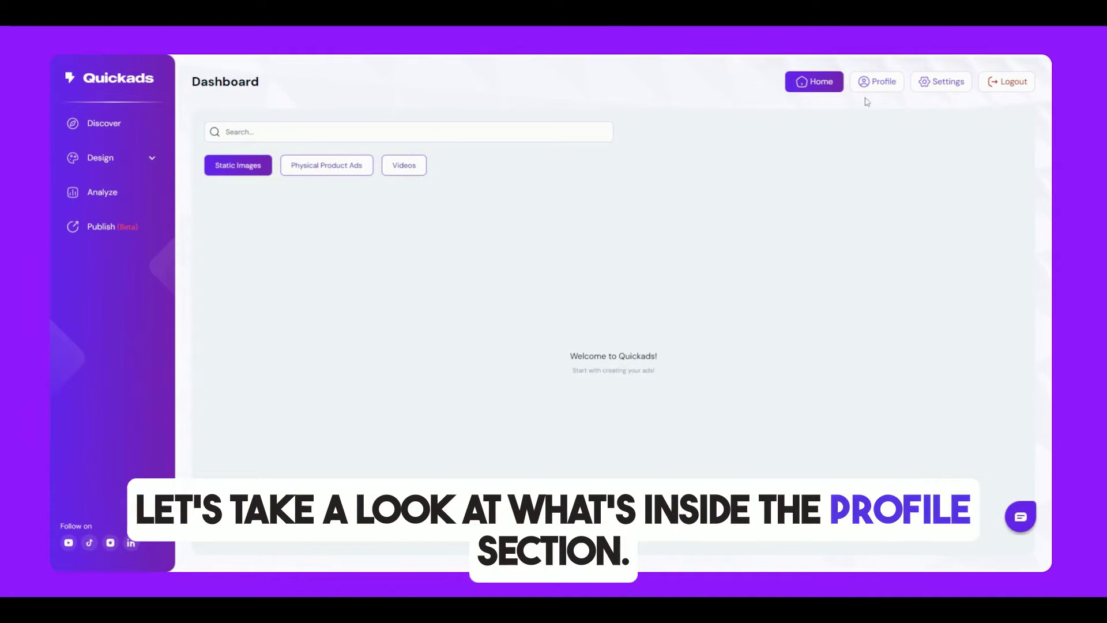
pyautogui.click(878, 83)
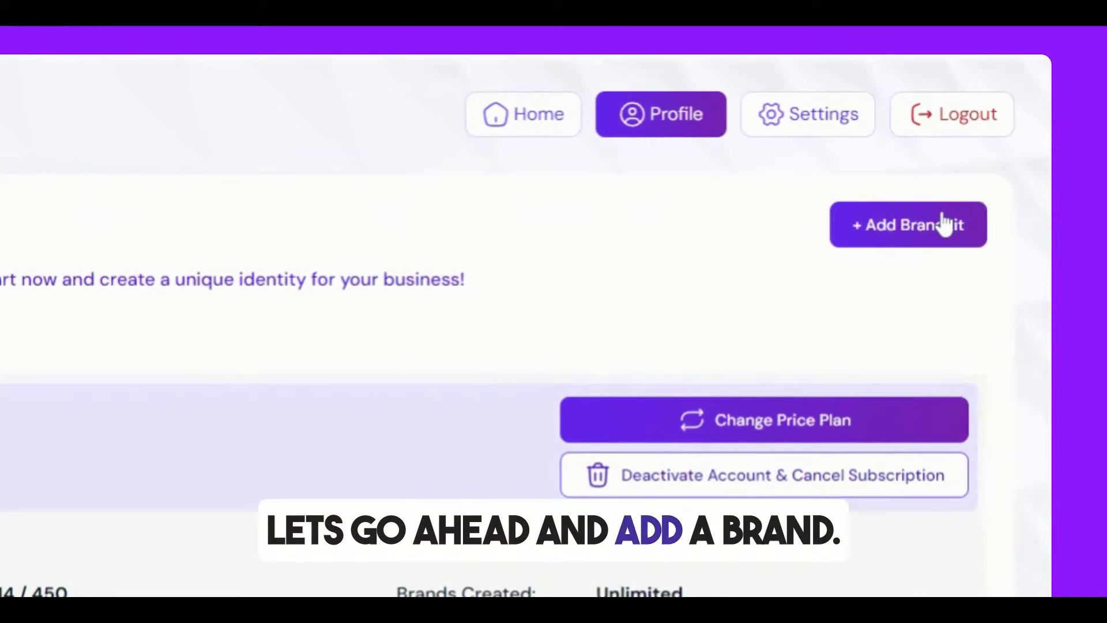
pyautogui.click(987, 131)
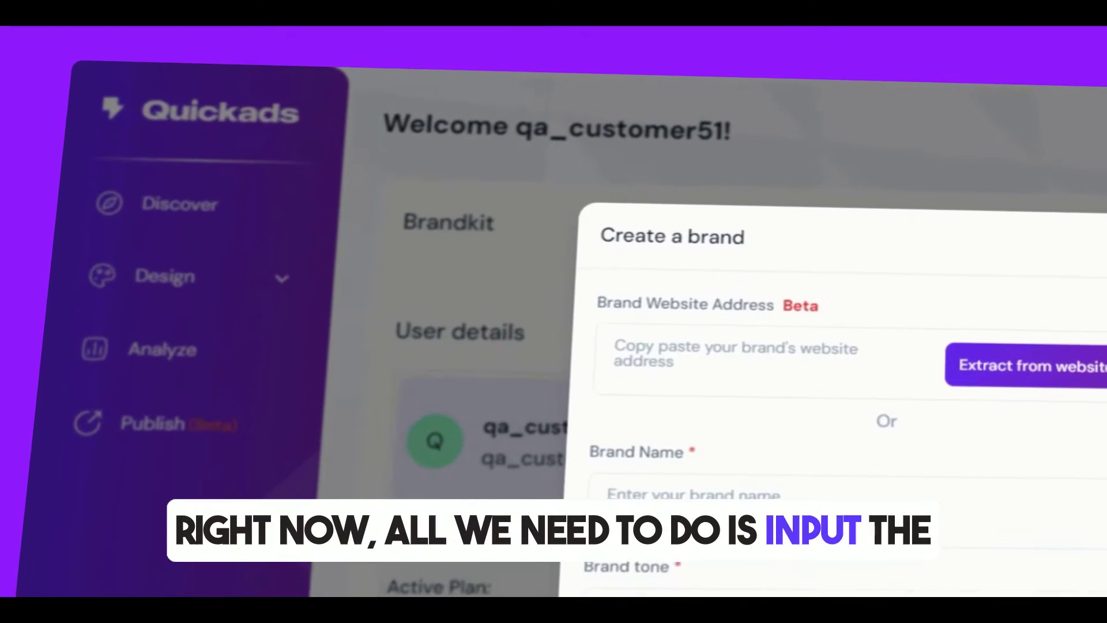
pyautogui.click(406, 205)
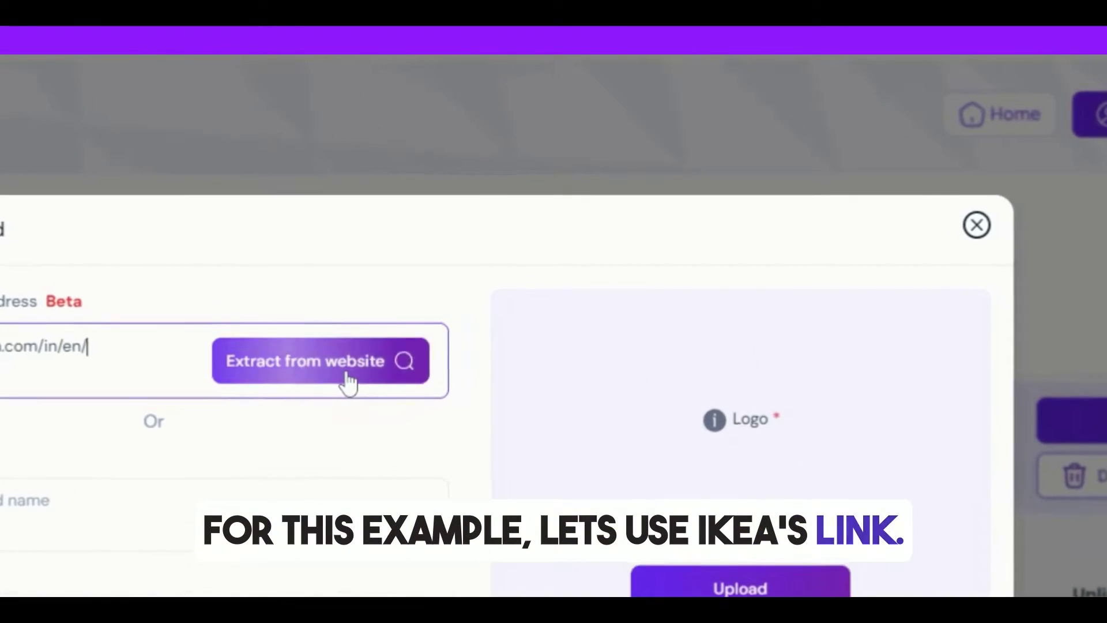
pyautogui.click(520, 195)
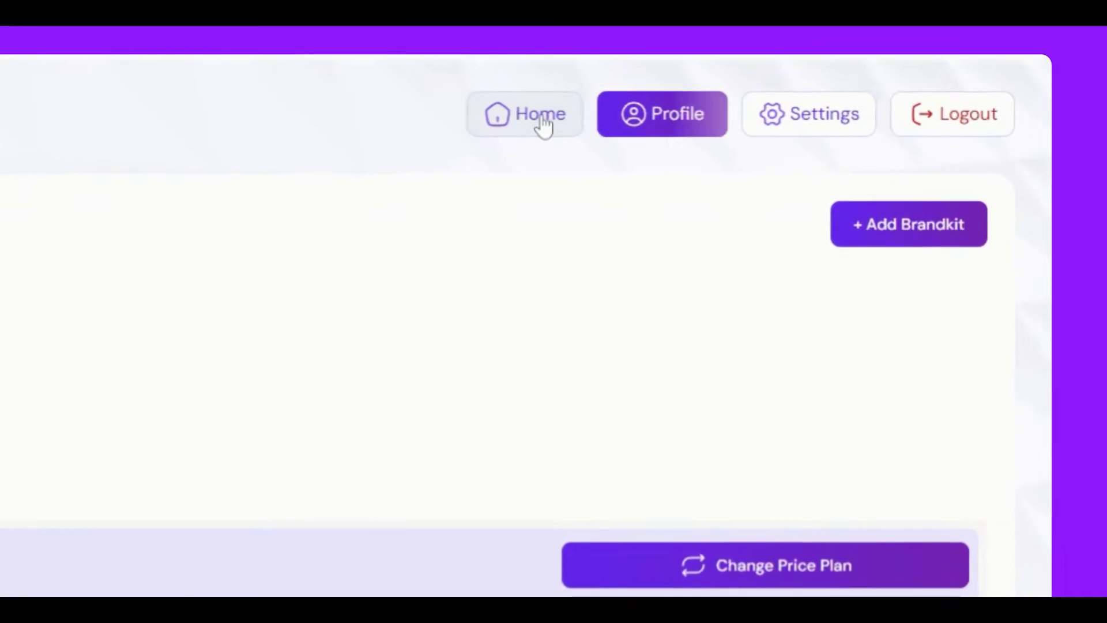
# Return to Home and scroll through the Discover ad library grid.
pyautogui.click(818, 81)
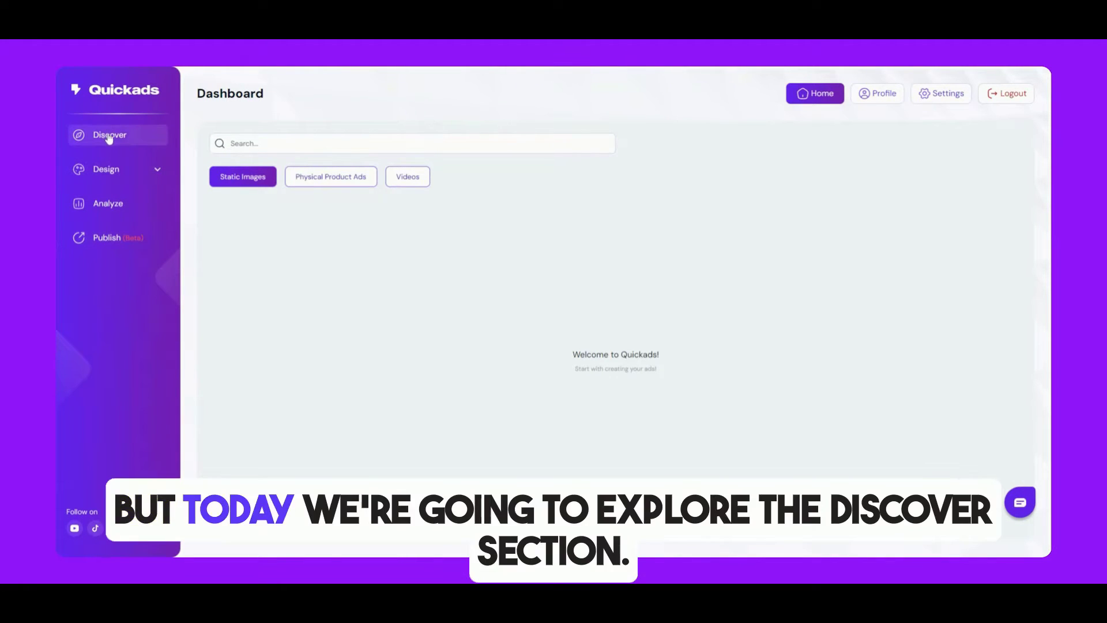
pyautogui.click(111, 138)
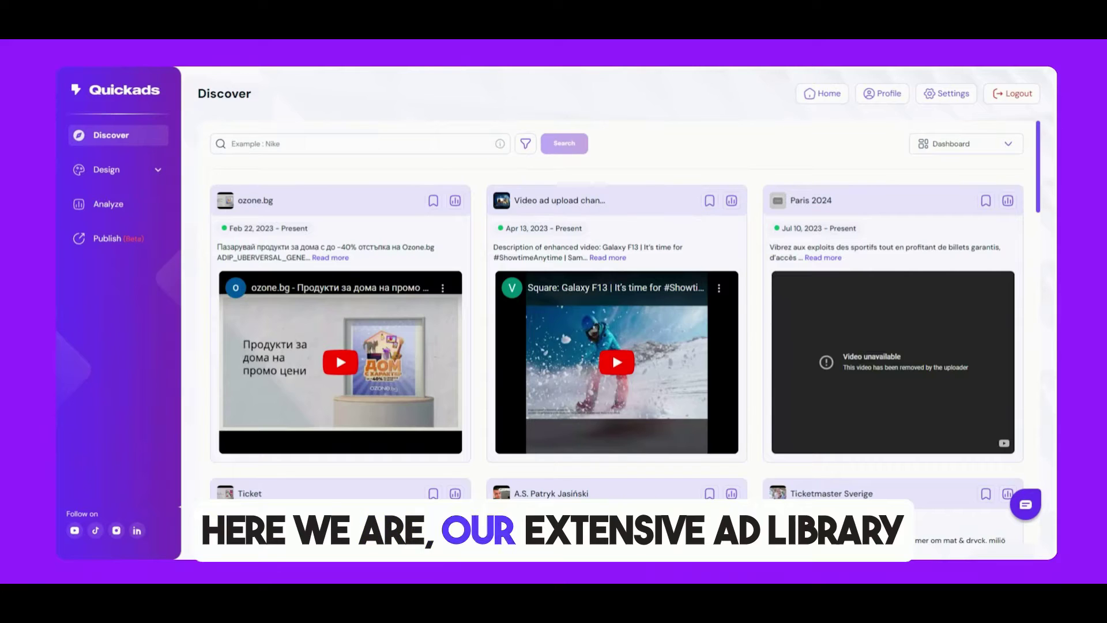
pyautogui.scroll(-2, 340, 289)
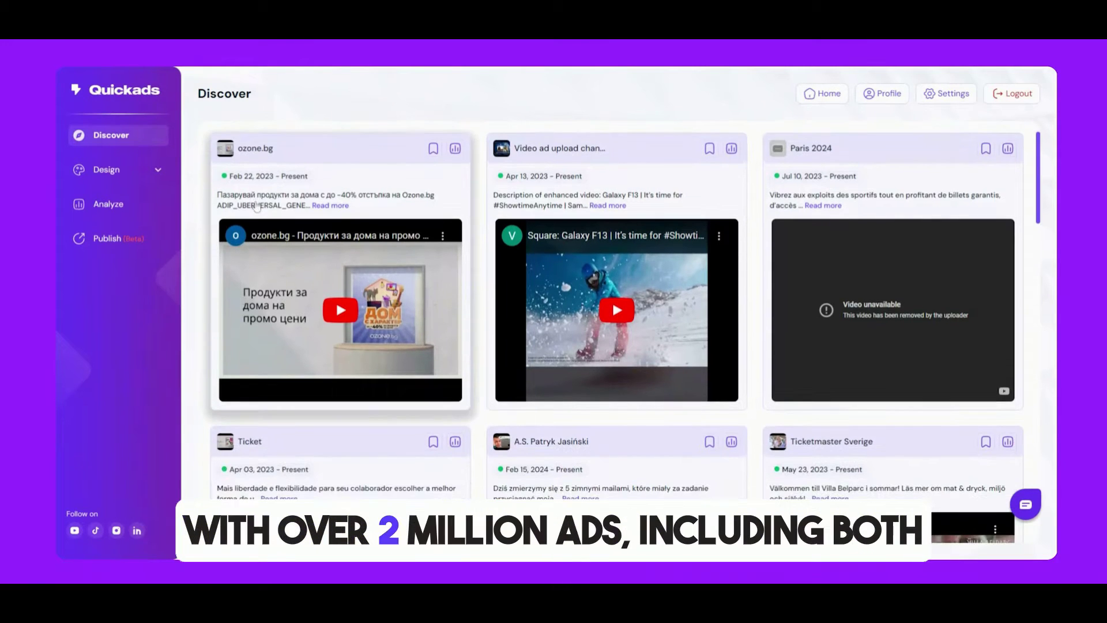
pyautogui.scroll(-4, 255, 204)
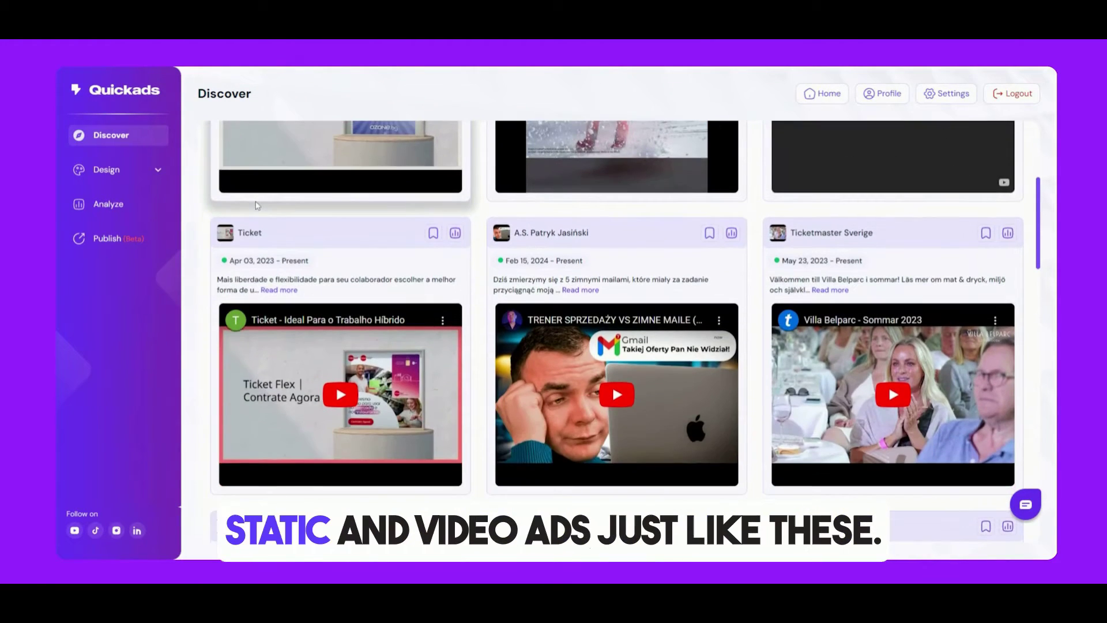
pyautogui.scroll(-4, 256, 204)
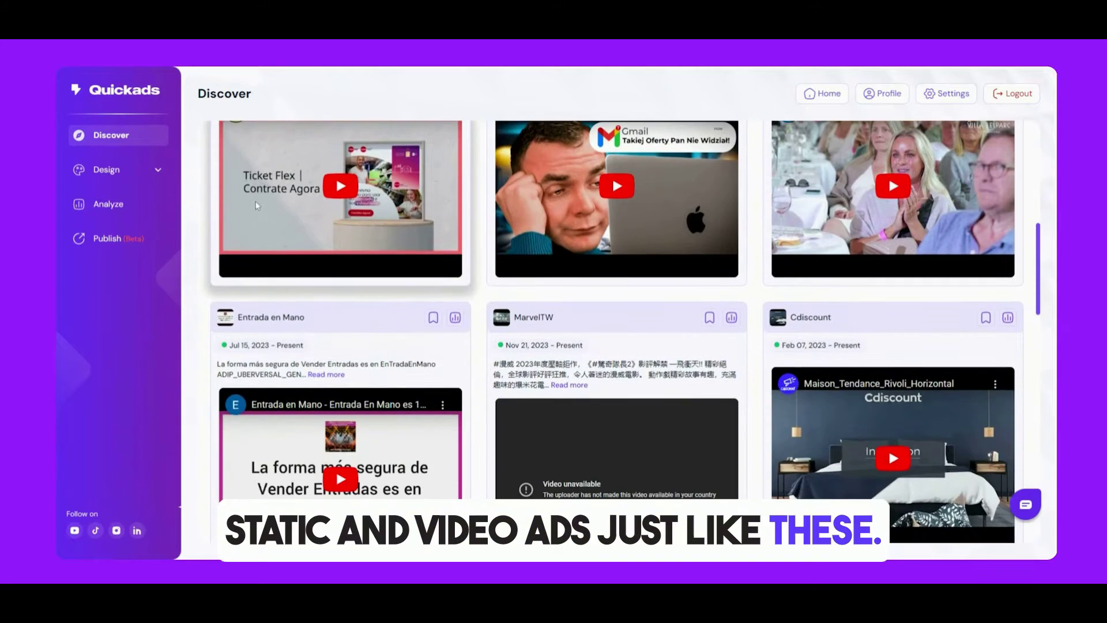
pyautogui.scroll(-10, 256, 204)
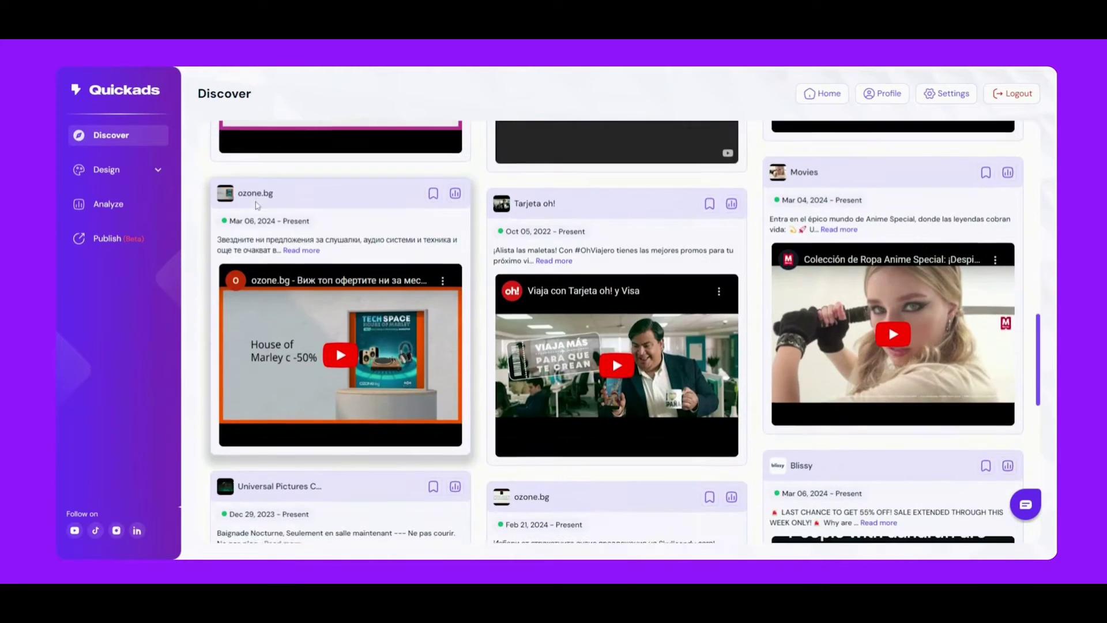
pyautogui.scroll(-7, 256, 204)
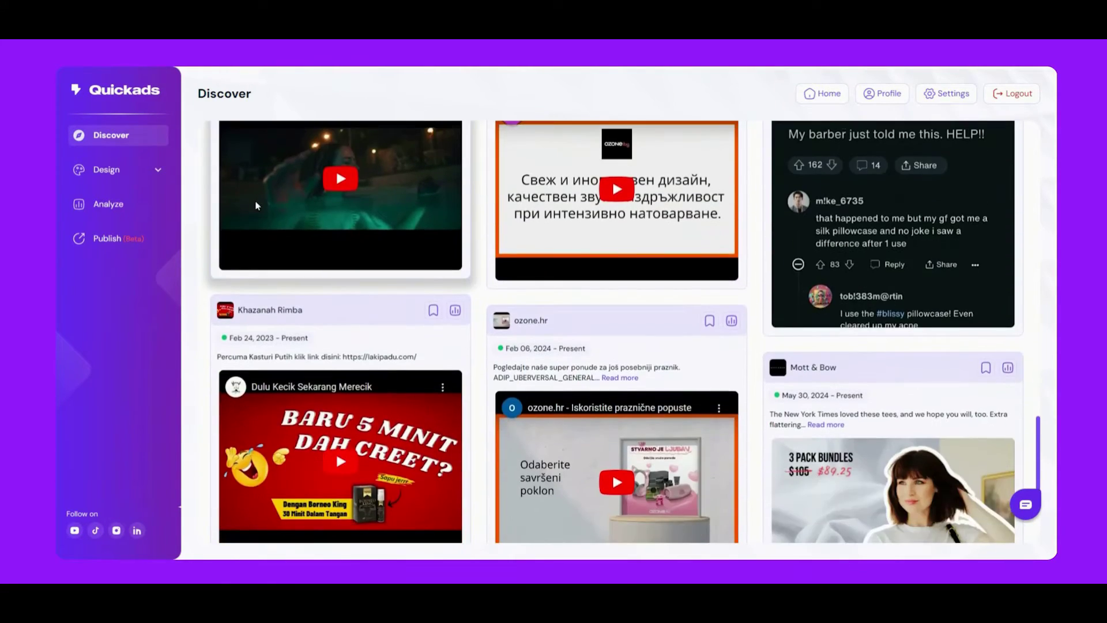
pyautogui.scroll(6, 256, 205)
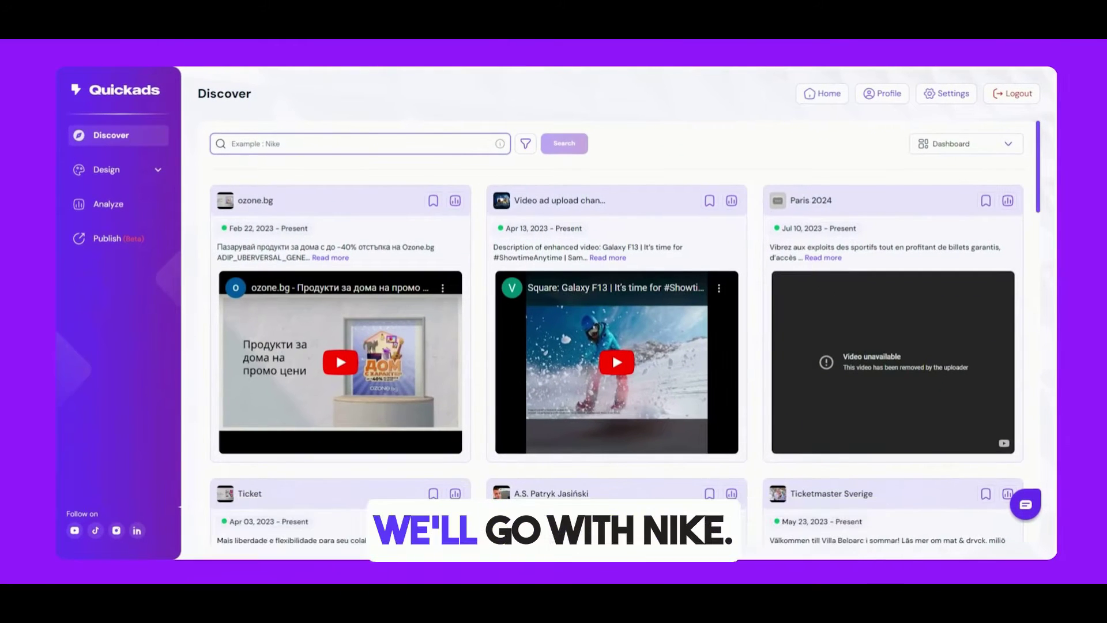
# Search the Discover library for Nike and scroll through the Nike ad results.
pyautogui.write('Nki')
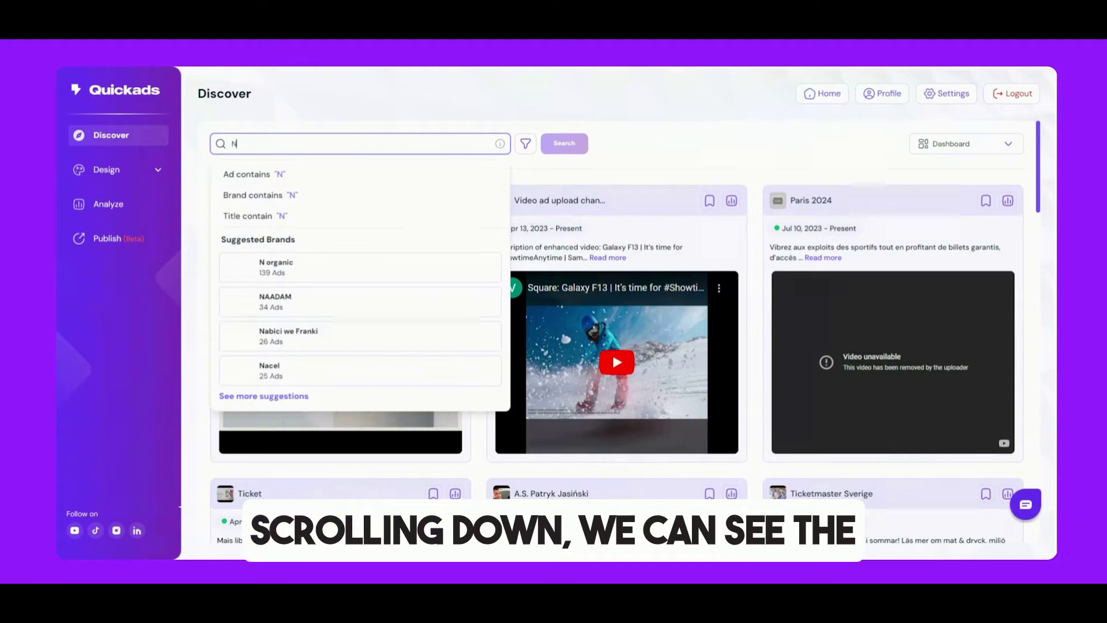
pyautogui.press('BackSpace')
pyautogui.press('BackSpace')
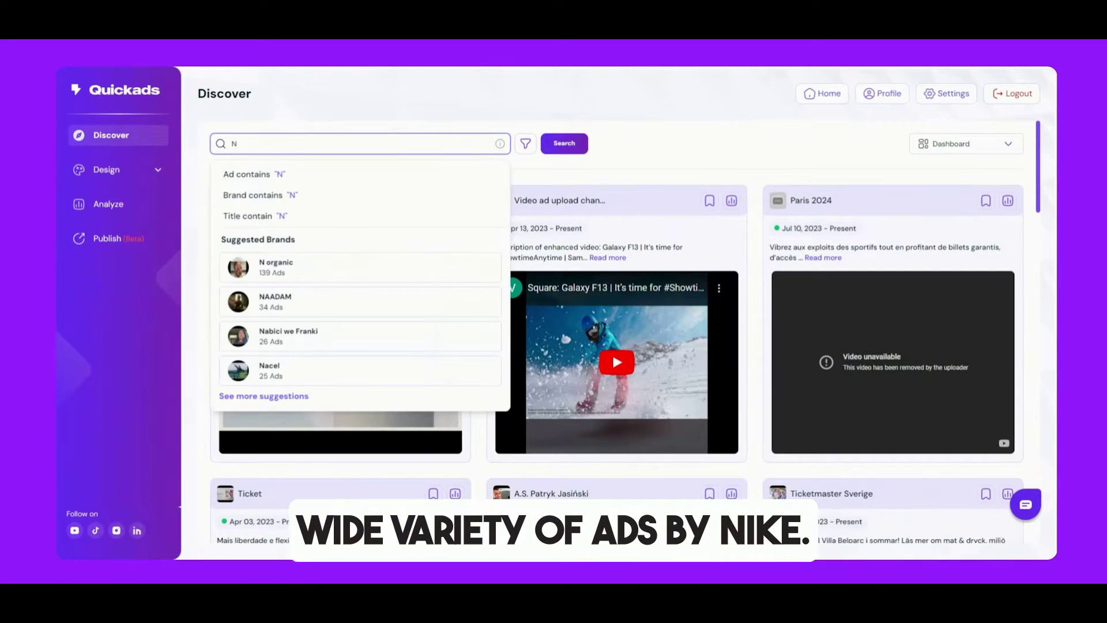
pyautogui.press('Return')
pyautogui.scroll(-10, 830, 277)
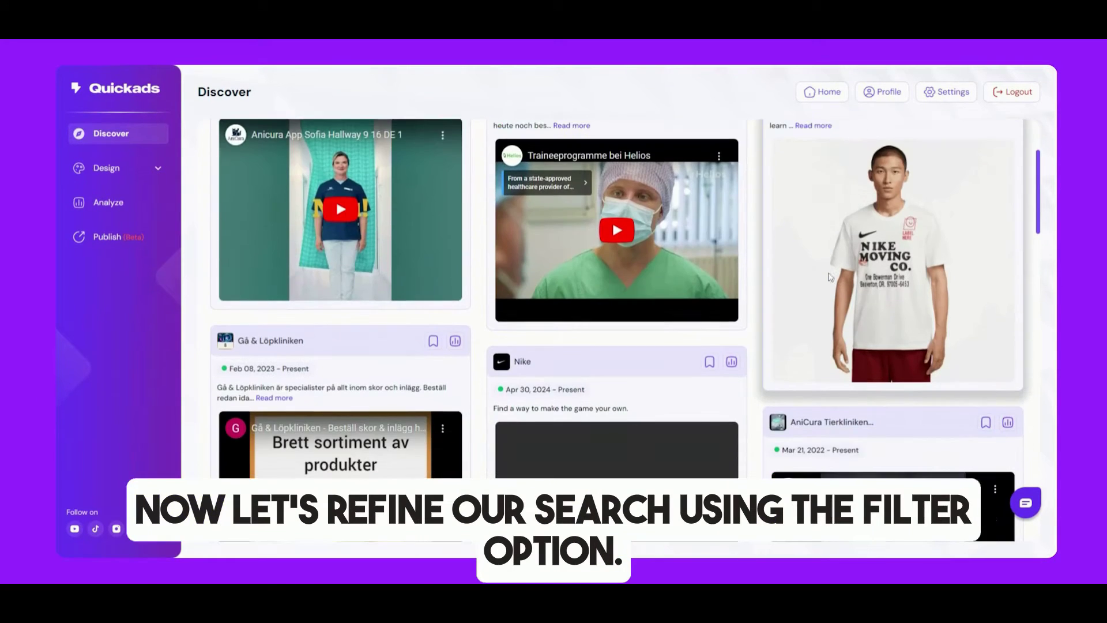
pyautogui.scroll(-3, 830, 277)
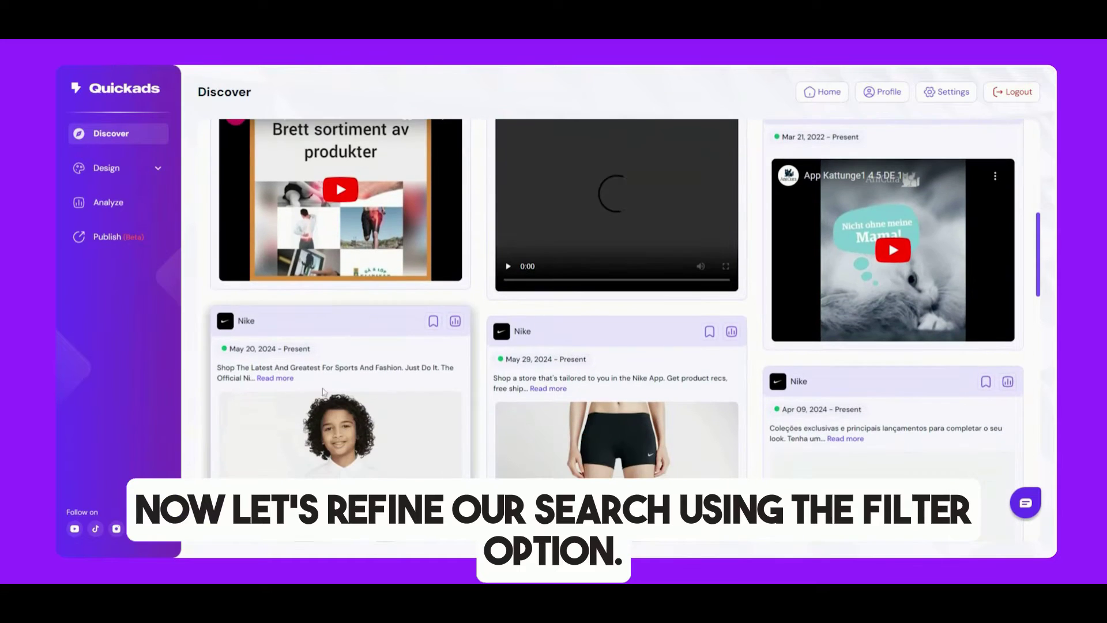
pyautogui.scroll(-5, 323, 391)
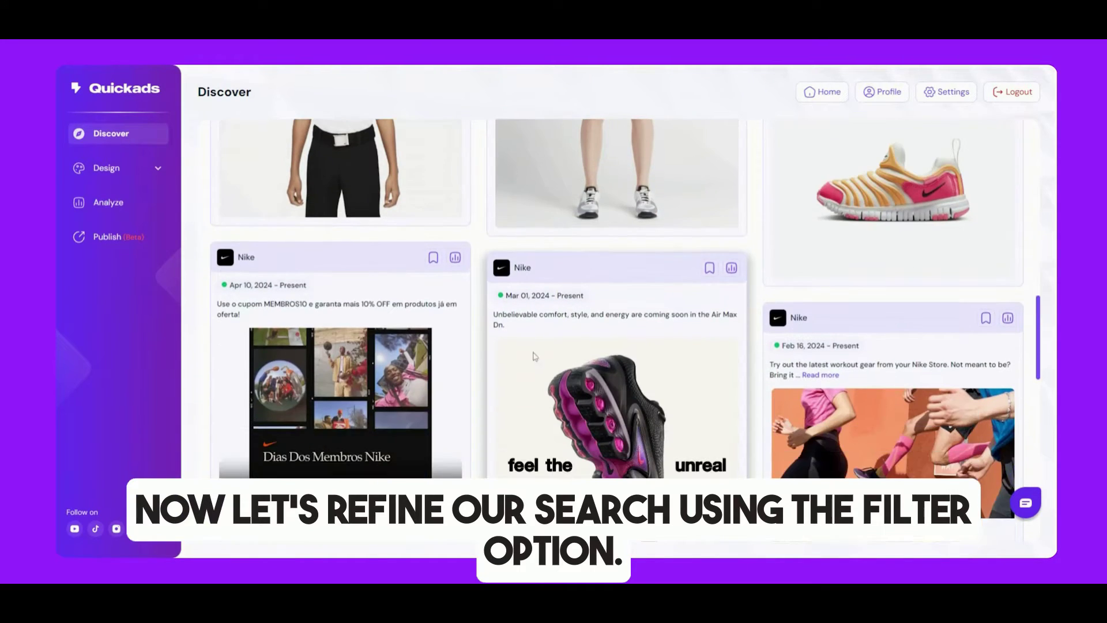
pyautogui.scroll(-10, 538, 356)
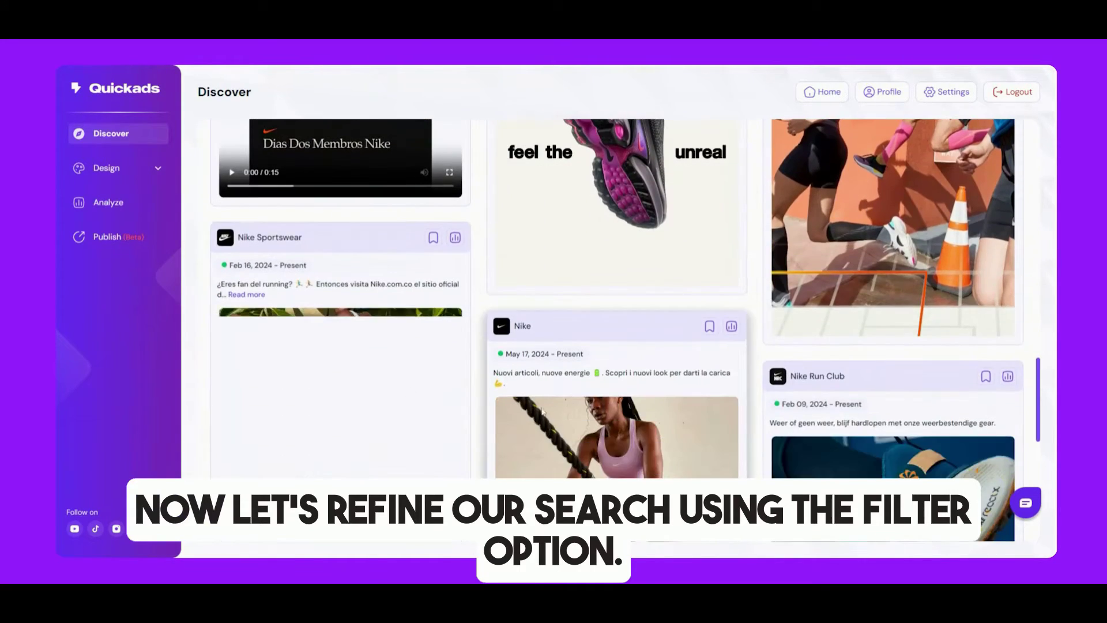
pyautogui.scroll(20, 637, 399)
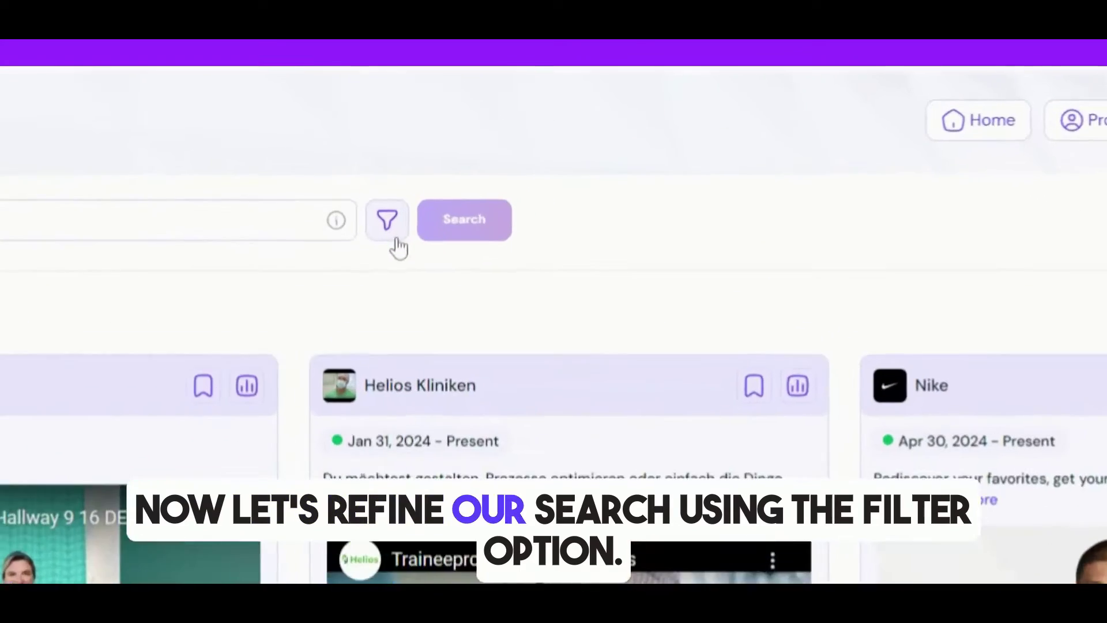
# Filter the Nike results to the Video ad format.
pyautogui.click(526, 153)
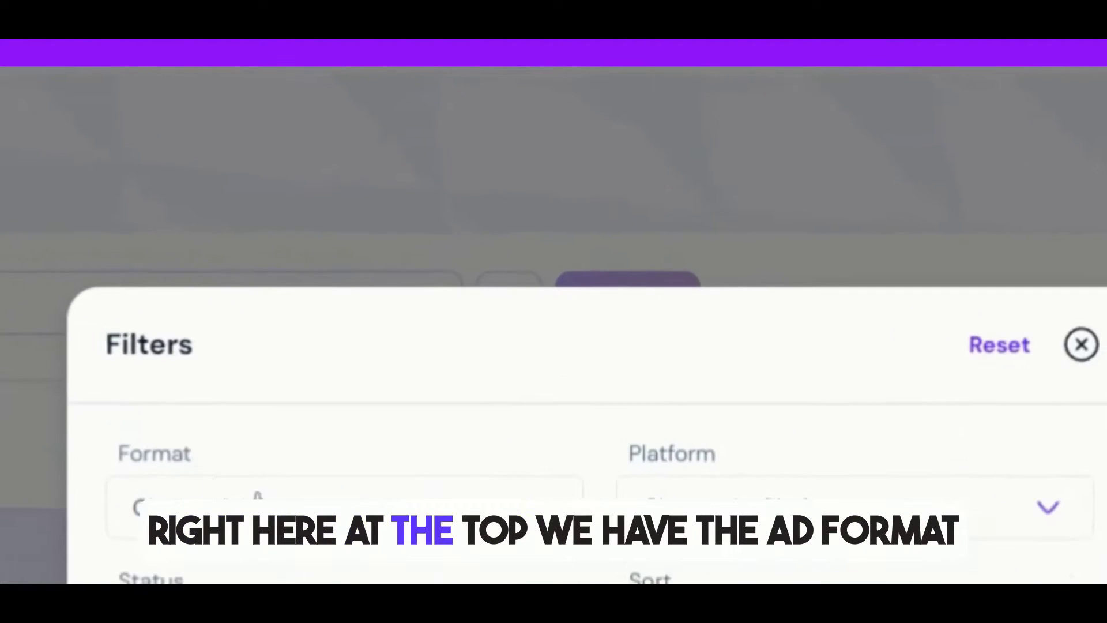
pyautogui.click(438, 211)
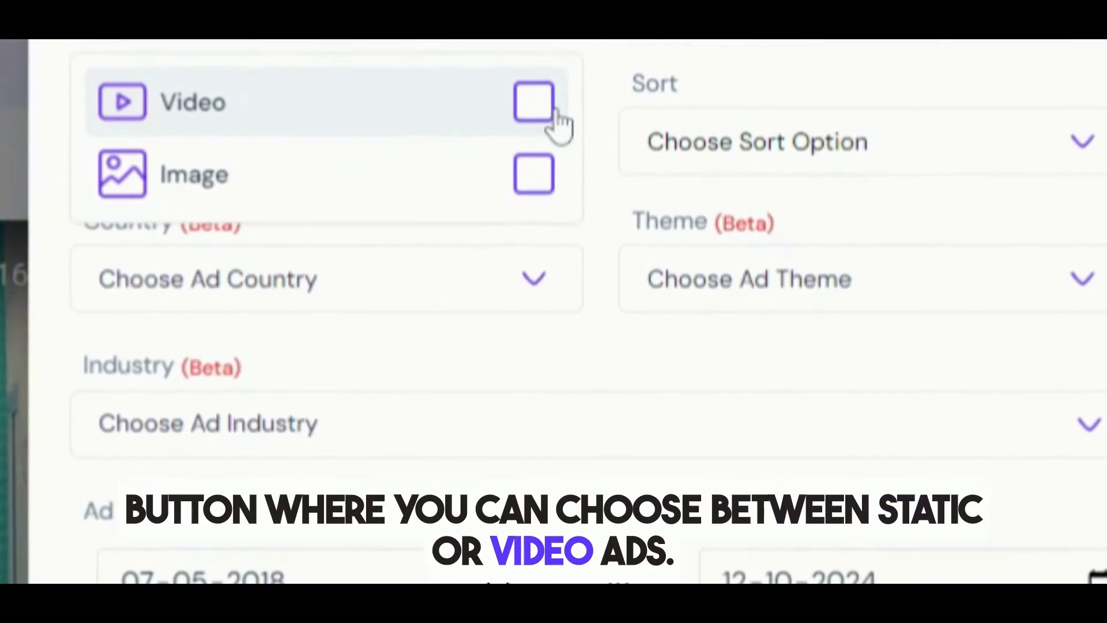
pyautogui.click(452, 261)
pyautogui.click(539, 164)
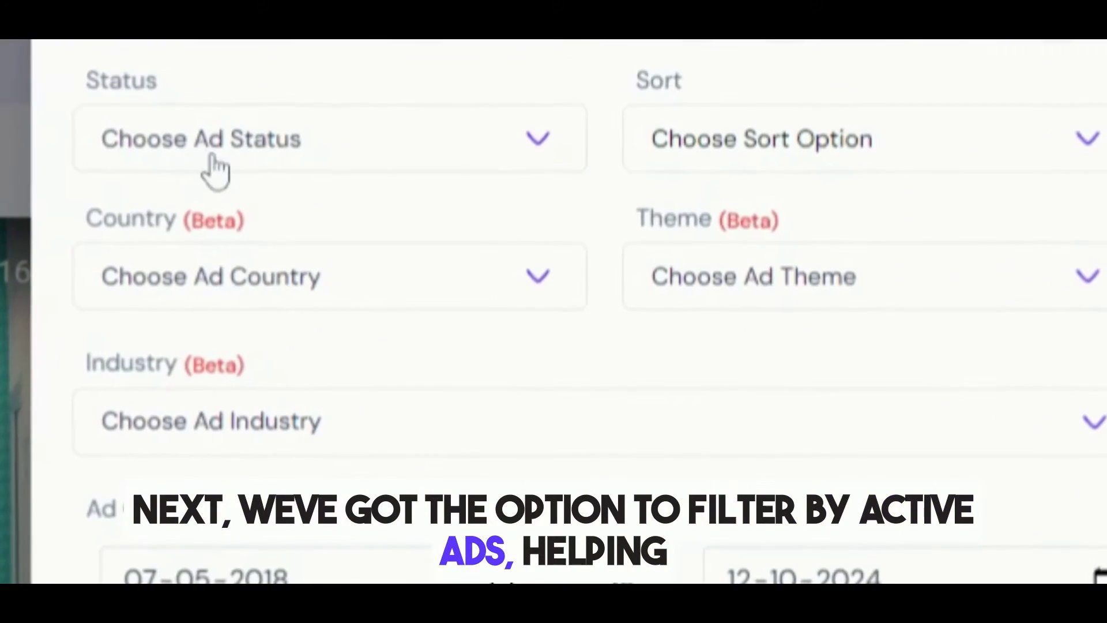
# Limit the status to Active ads, browsing the country list without choosing one.
pyautogui.click(433, 257)
pyautogui.click(538, 235)
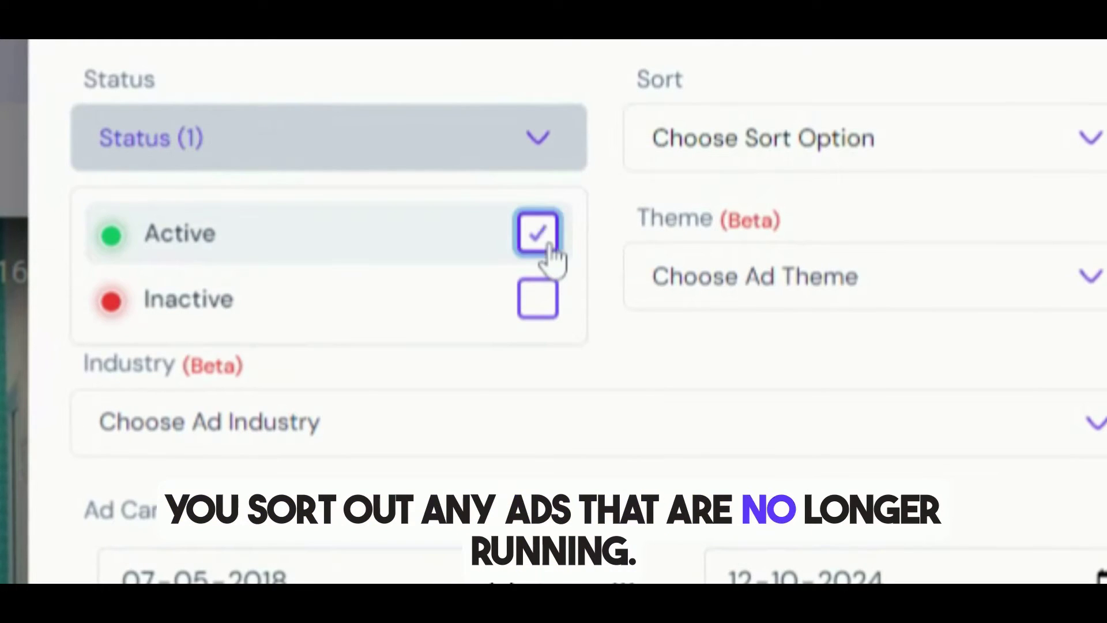
pyautogui.click(540, 151)
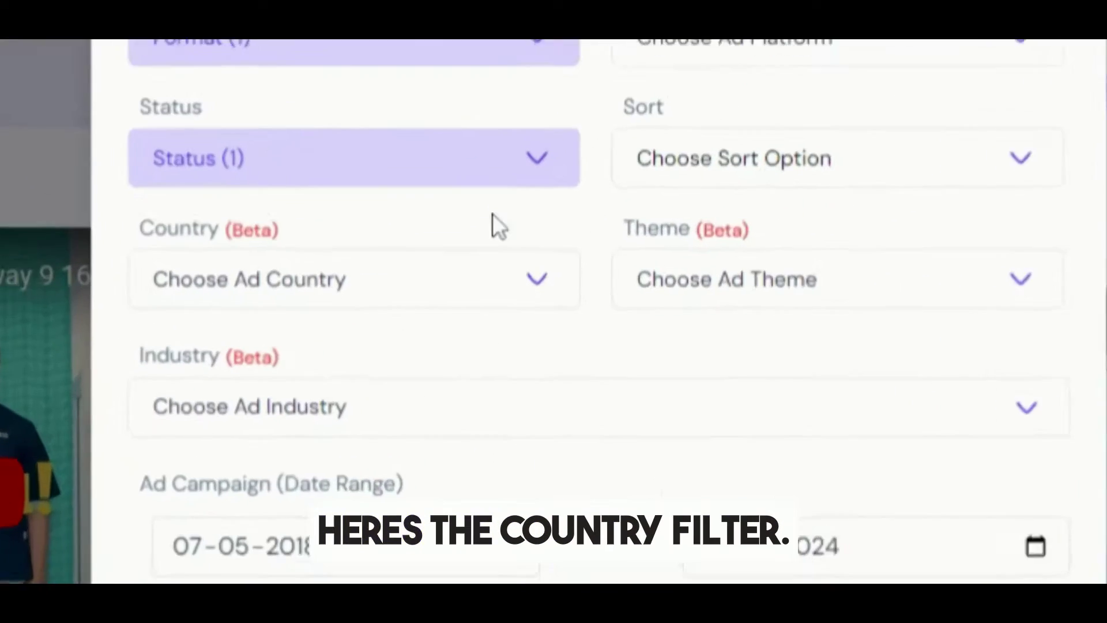
pyautogui.click(499, 289)
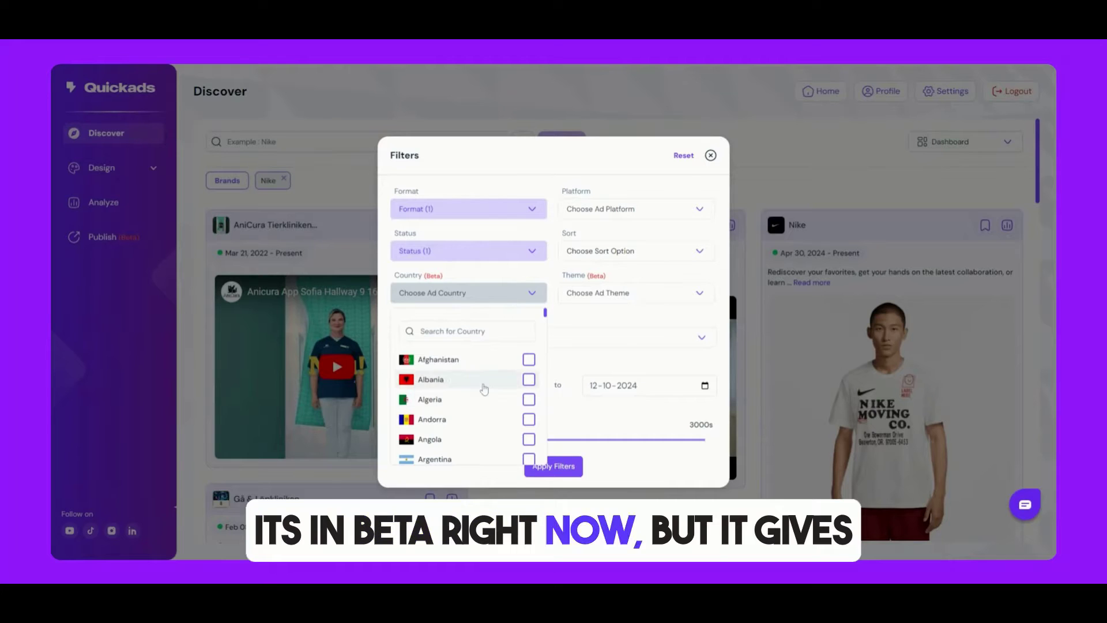
pyautogui.scroll(-1, 490, 380)
pyautogui.click(426, 288)
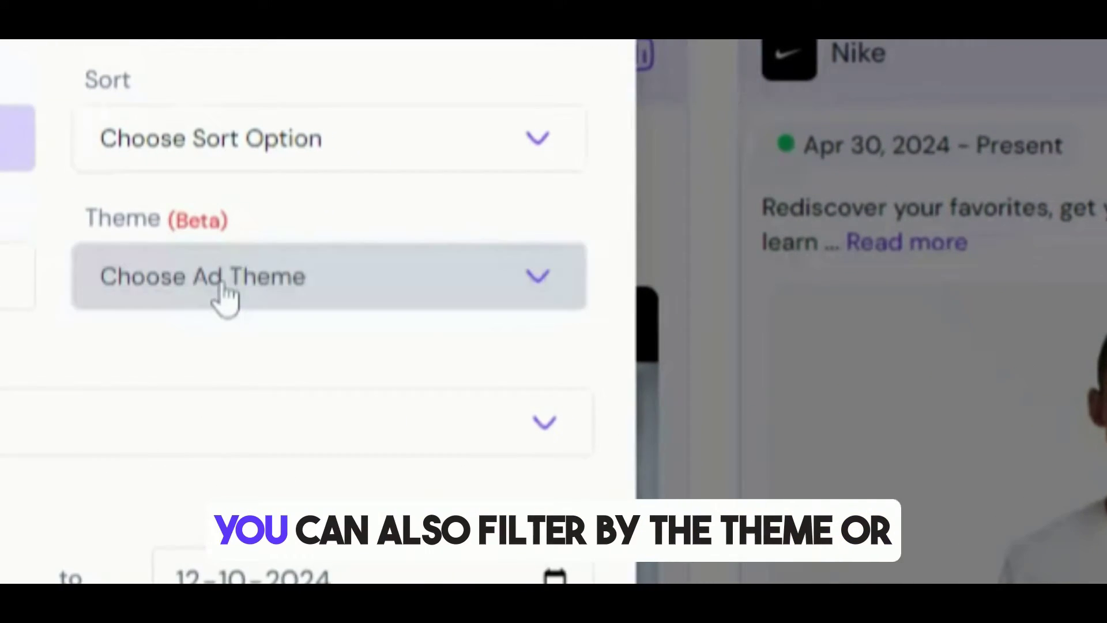
# Browse the Theme list, and try then clear a YouTube Platform filter.
pyautogui.click(603, 296)
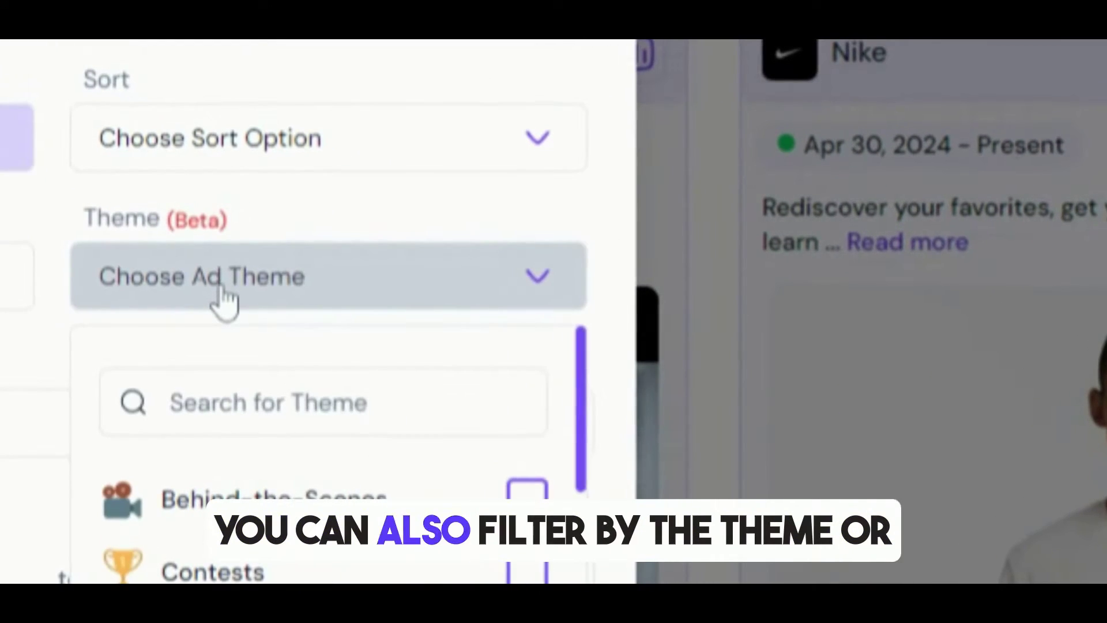
pyautogui.click(220, 288)
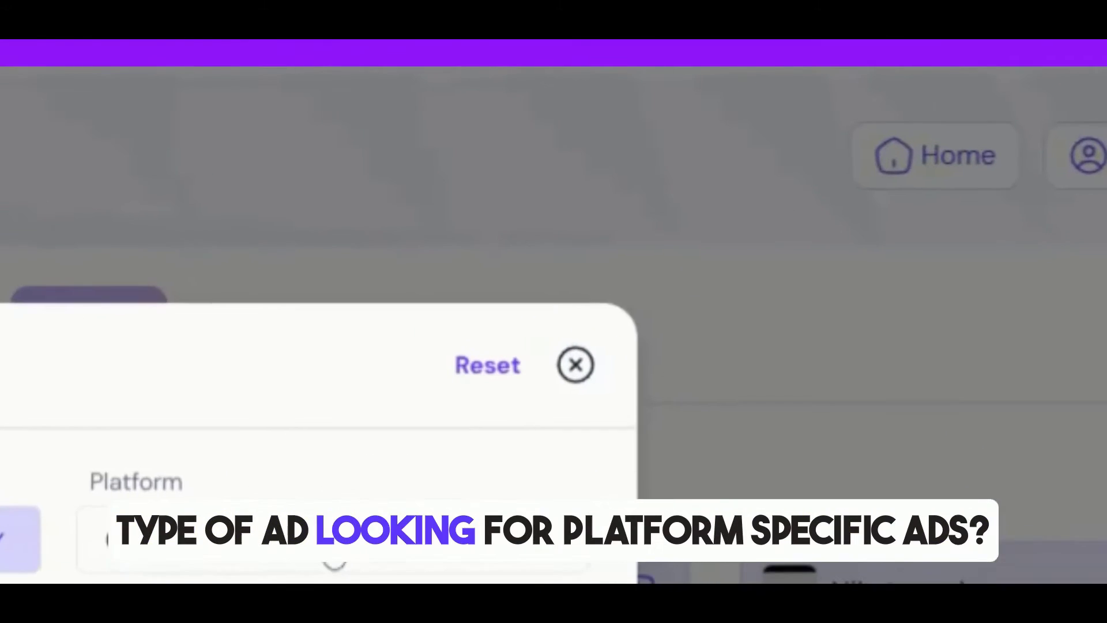
pyautogui.click(592, 258)
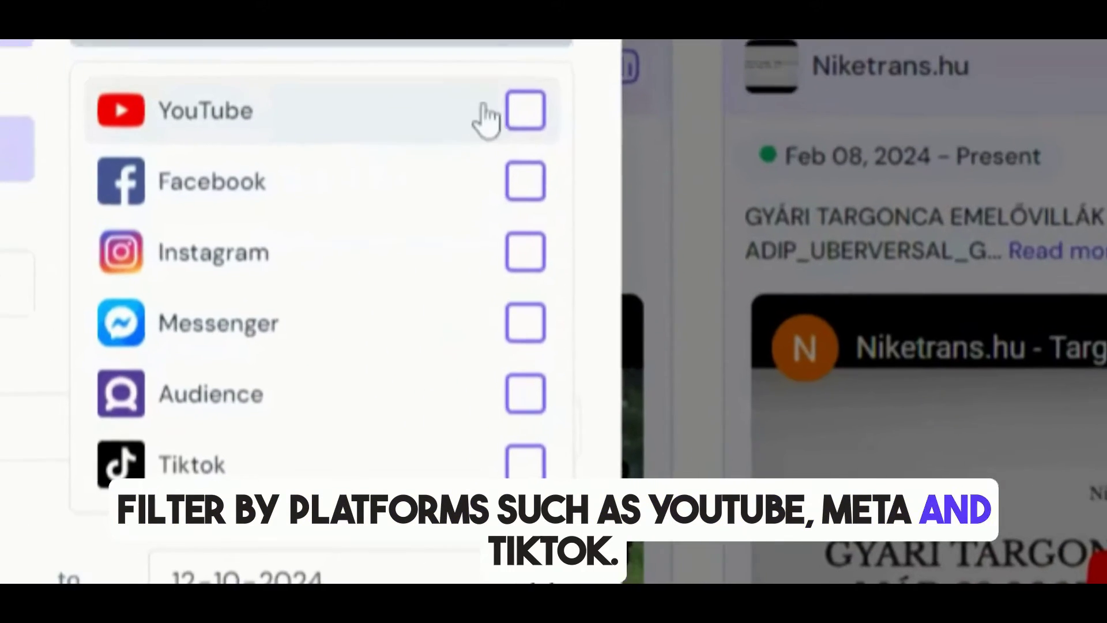
pyautogui.click(525, 111)
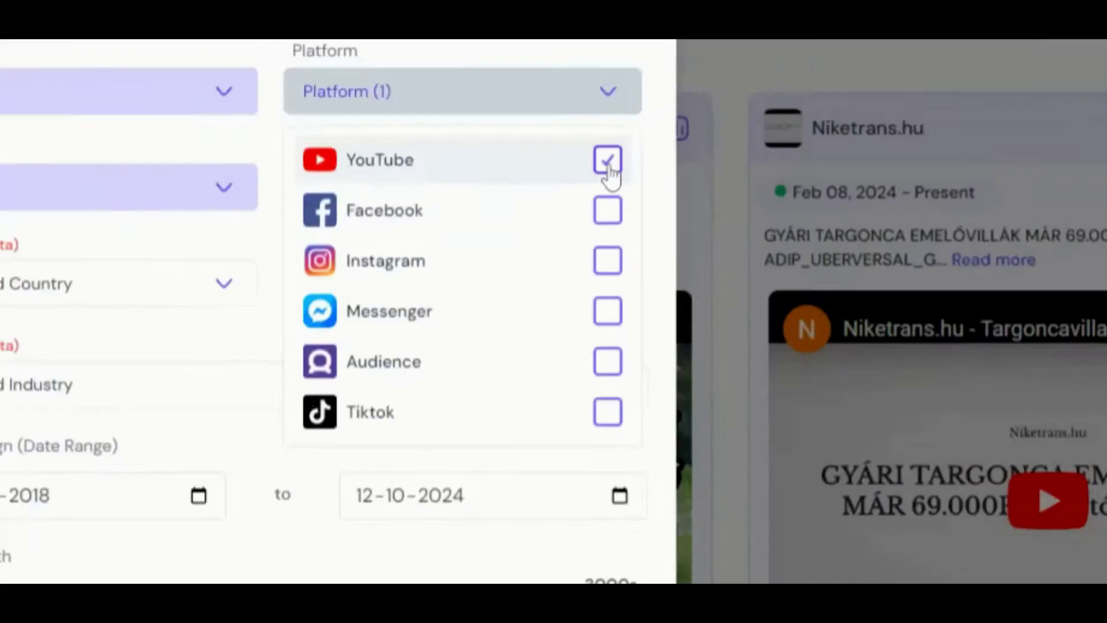
pyautogui.click(525, 110)
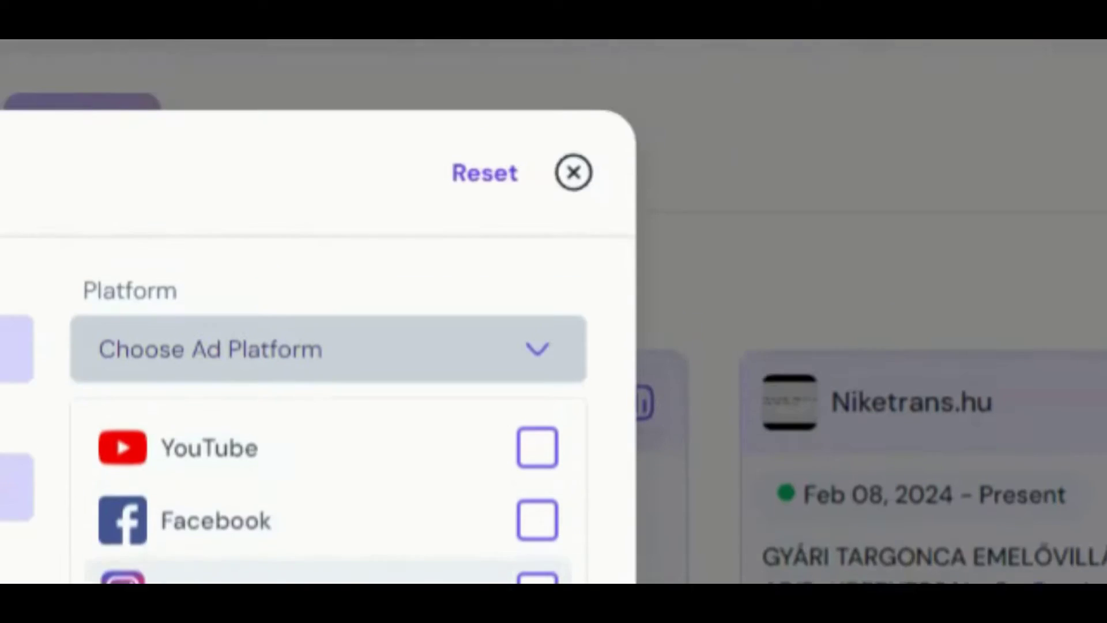
pyautogui.click(524, 562)
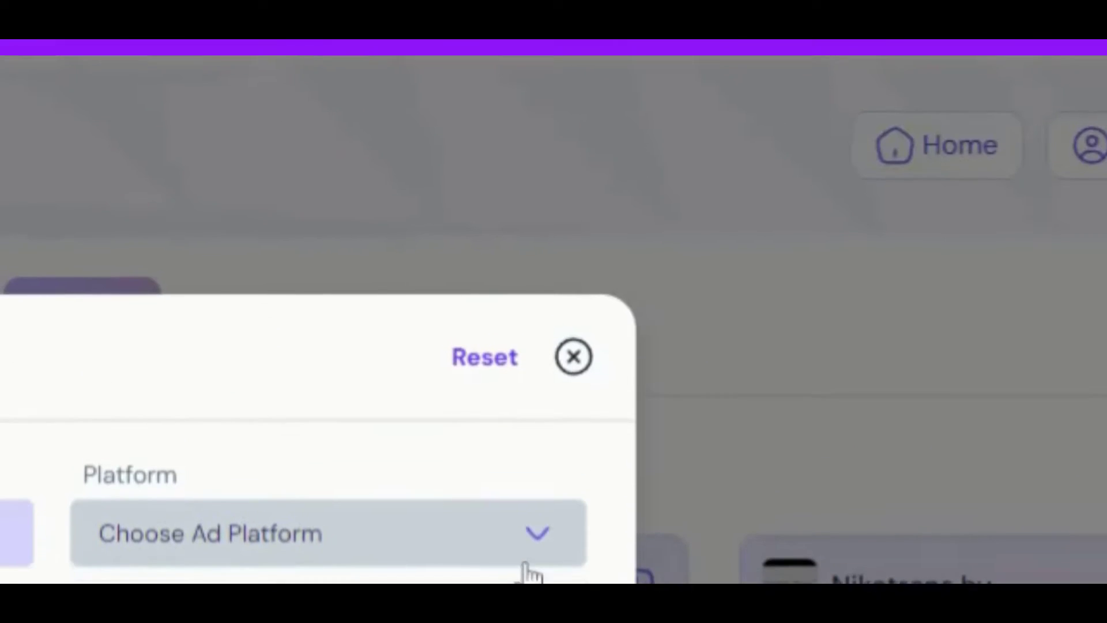
# Sort results by Most recent, then Recommended, and browse the Industry list.
pyautogui.click(489, 158)
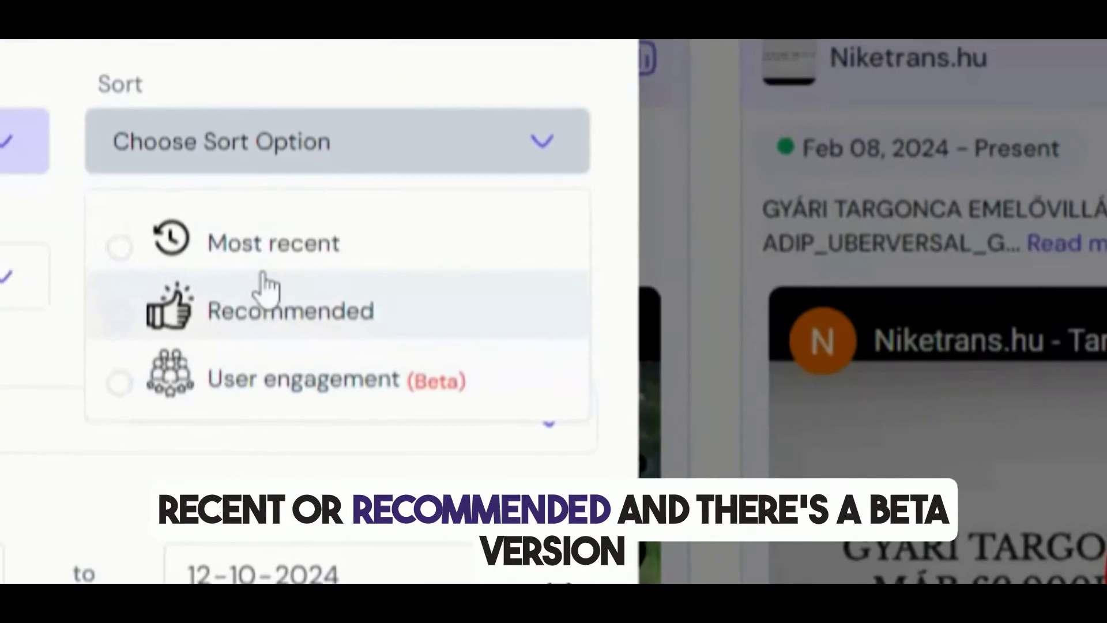
pyautogui.click(263, 268)
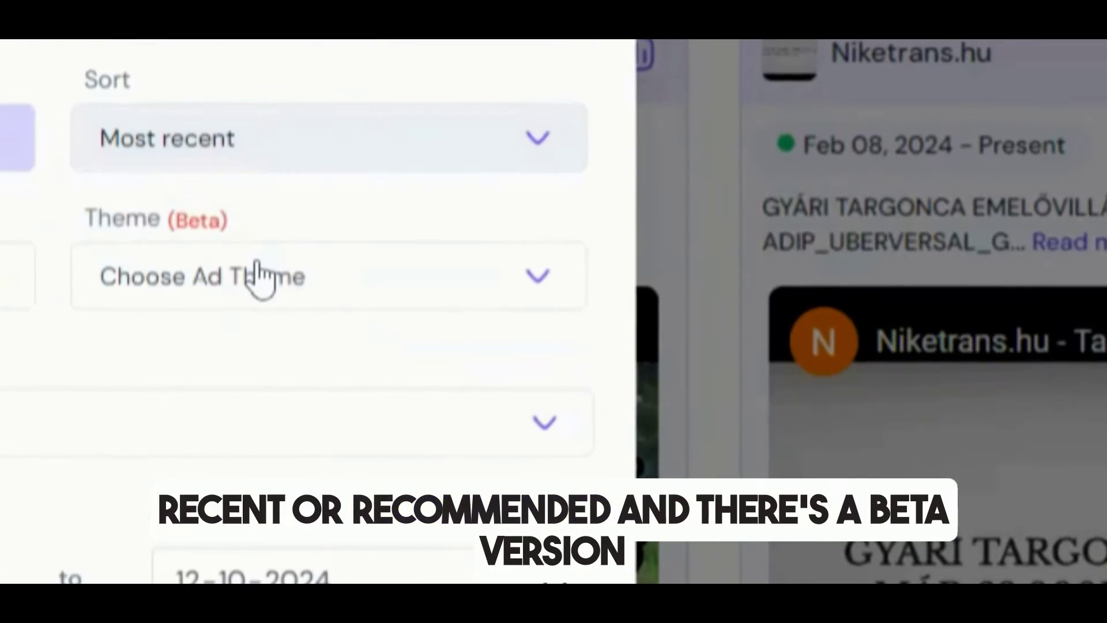
pyautogui.click(339, 168)
pyautogui.click(316, 311)
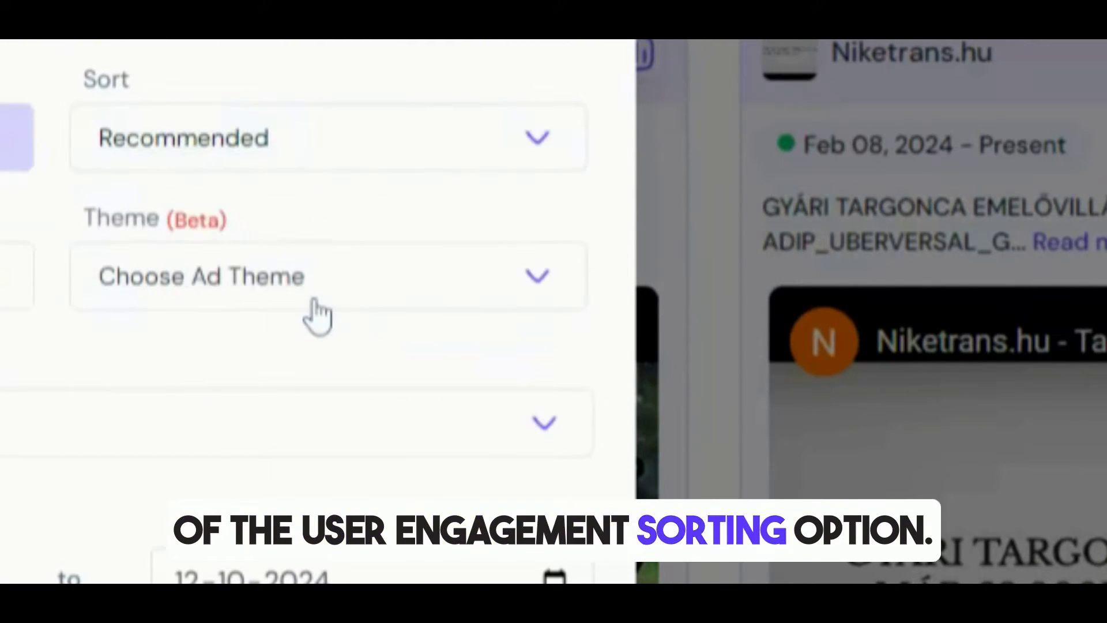
pyautogui.click(367, 168)
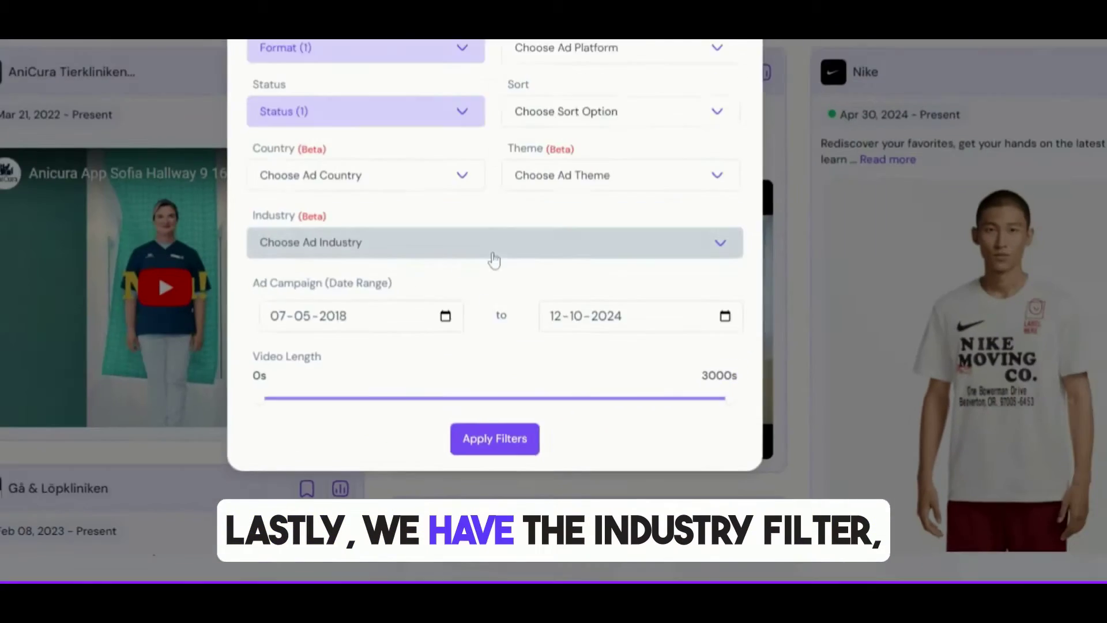
pyautogui.click(492, 257)
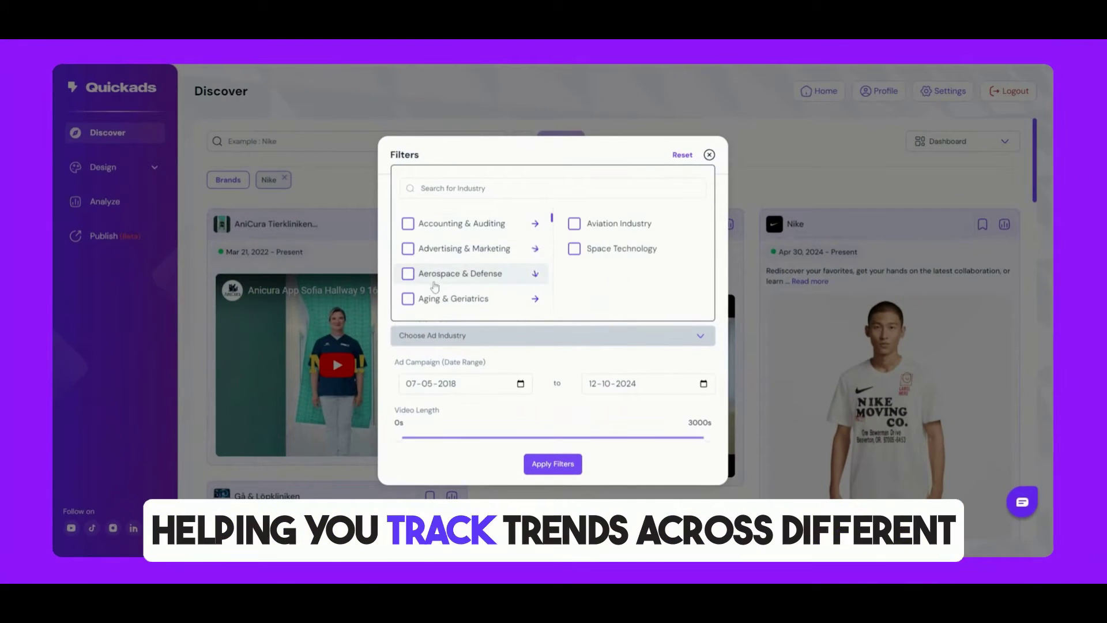
pyautogui.moveTo(435, 309)
pyautogui.click(446, 335)
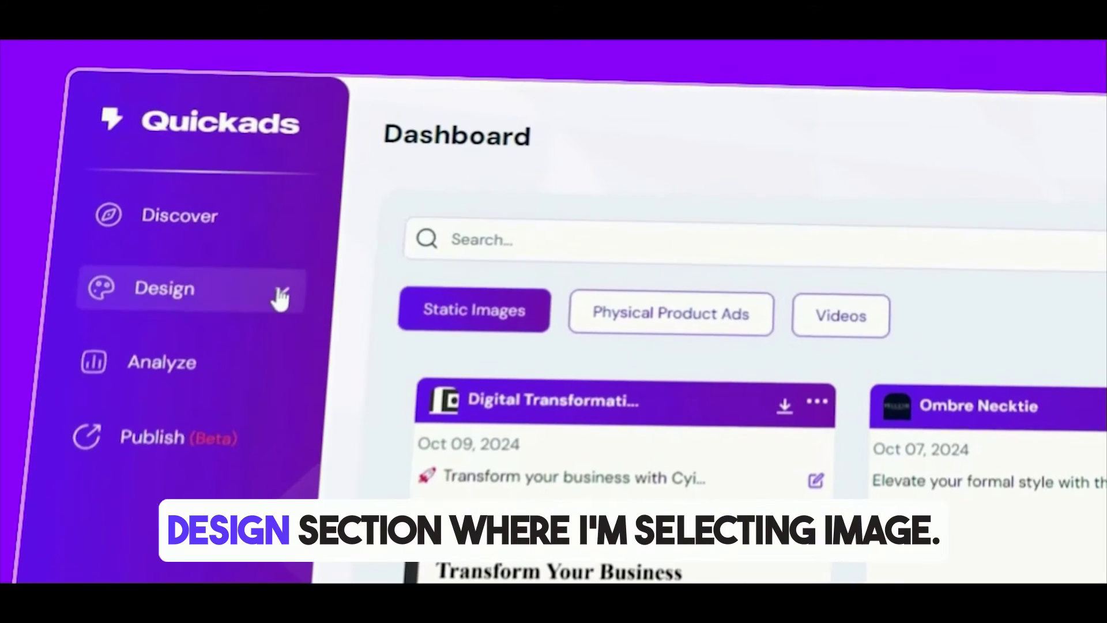
pyautogui.click(150, 169)
pyautogui.click(173, 343)
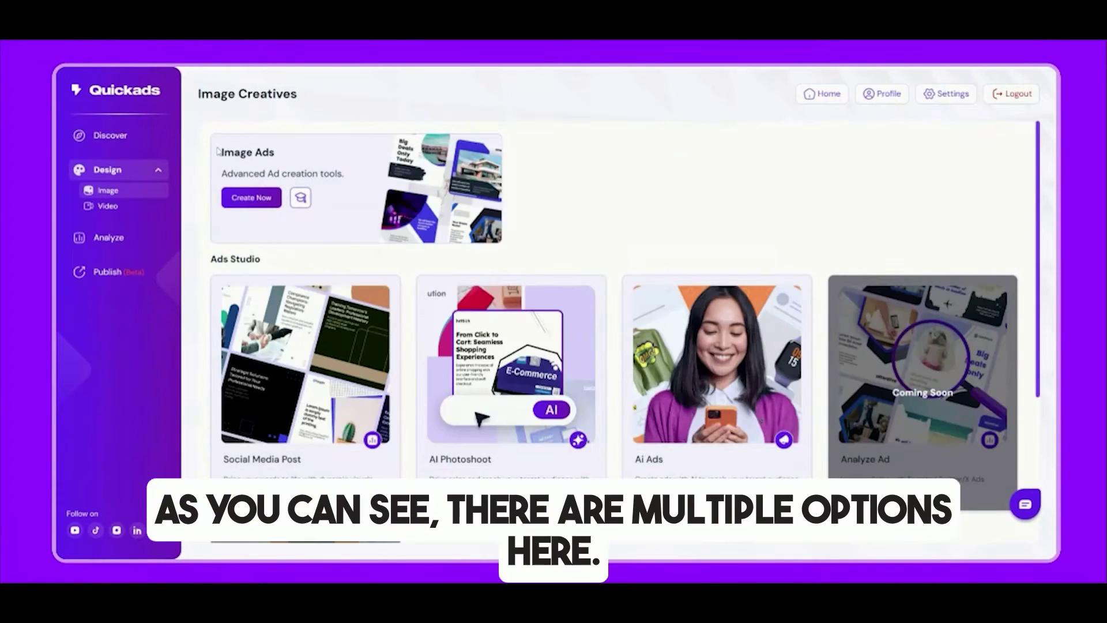
pyautogui.scroll(-3, 218, 151)
pyautogui.scroll(3, 217, 151)
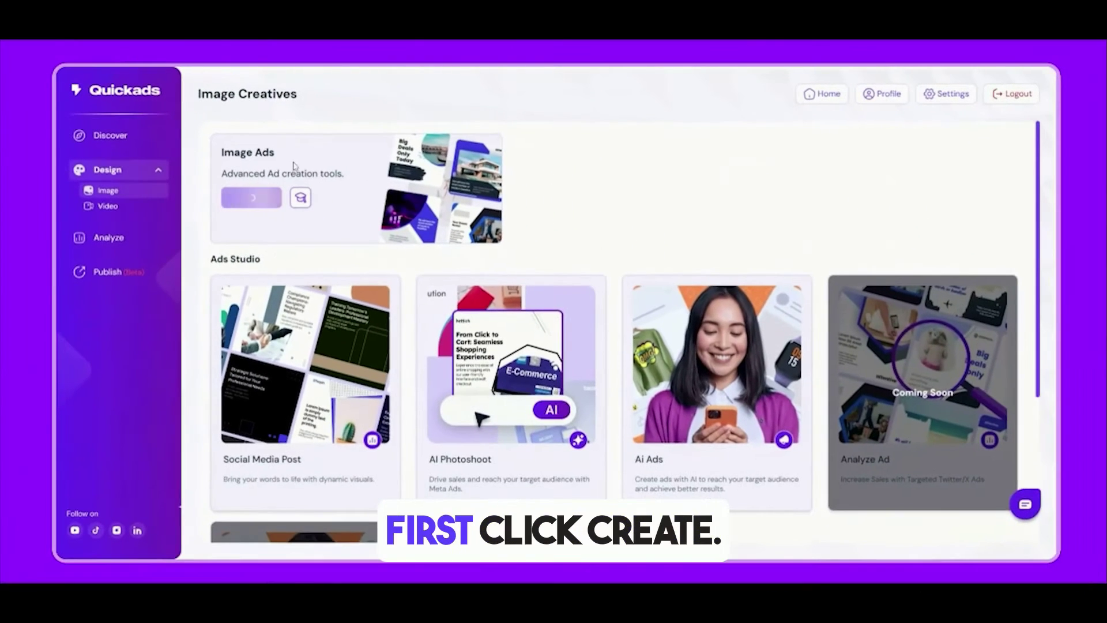
pyautogui.click(449, 335)
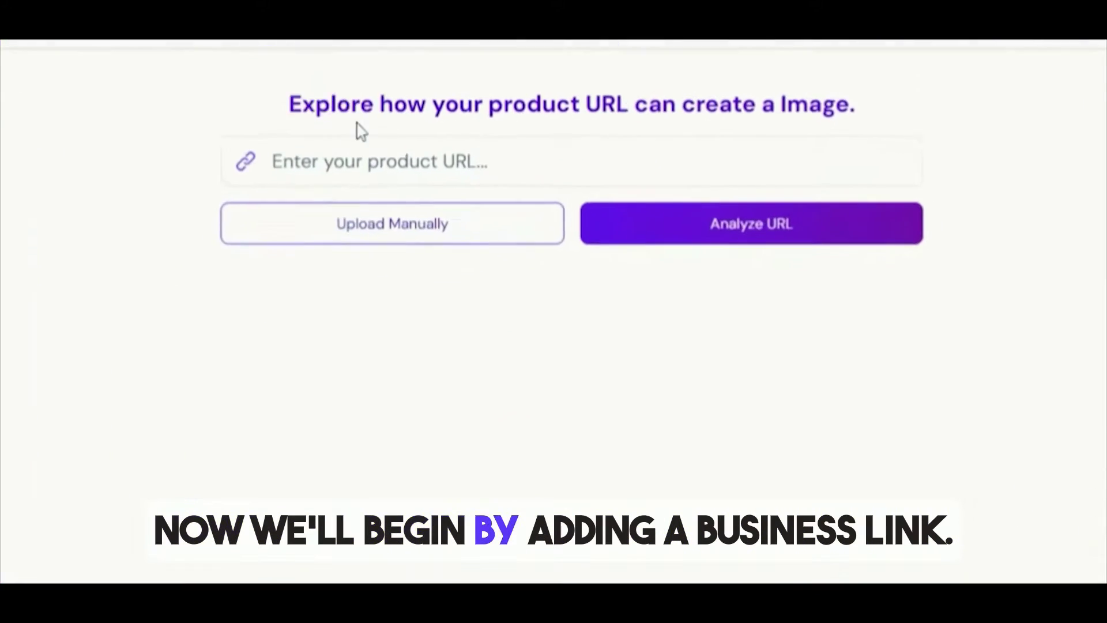
pyautogui.click(516, 264)
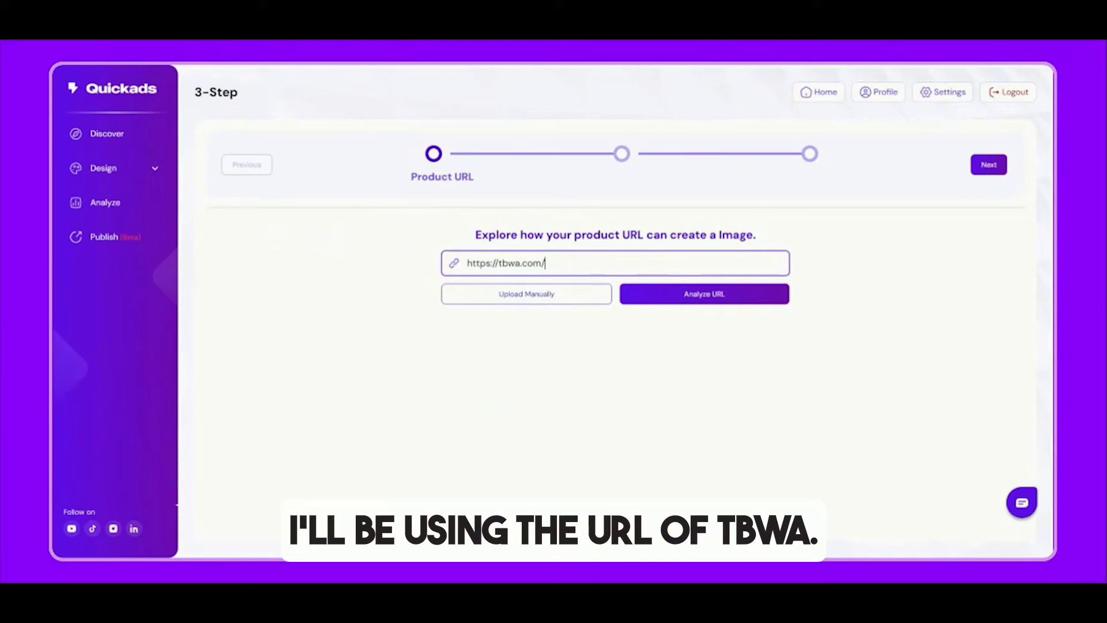
pyautogui.click(668, 297)
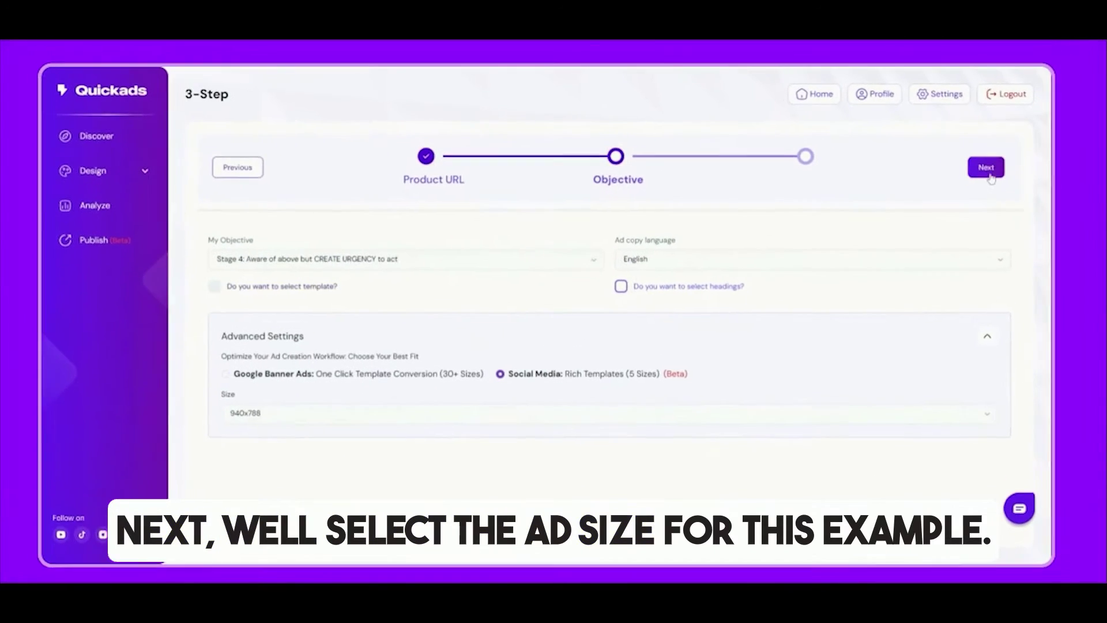
# Advance from the Objective step to the Select Media step.
pyautogui.click(1014, 73)
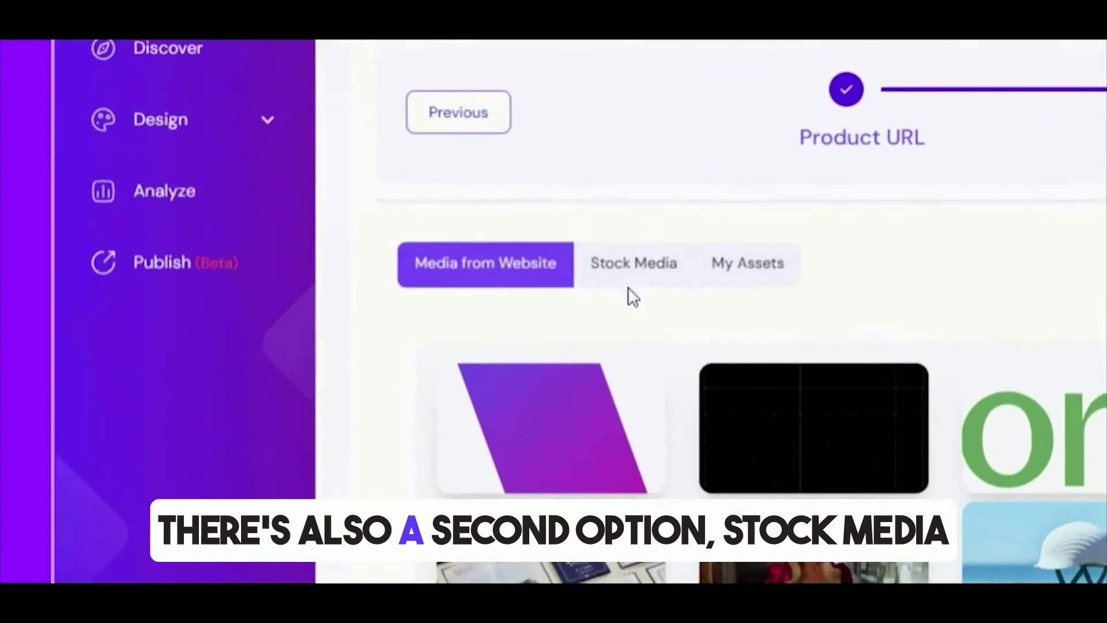
# Browse Stock Media and My Assets, then generate the ad creatives from stock images.
pyautogui.click(633, 266)
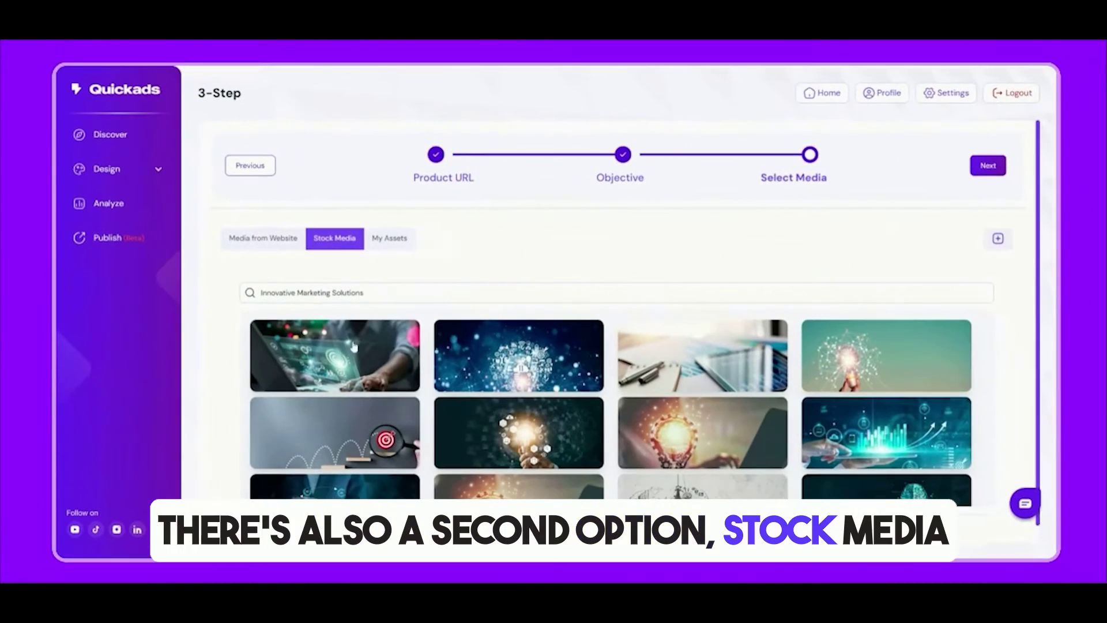
pyautogui.scroll(-10, 559, 357)
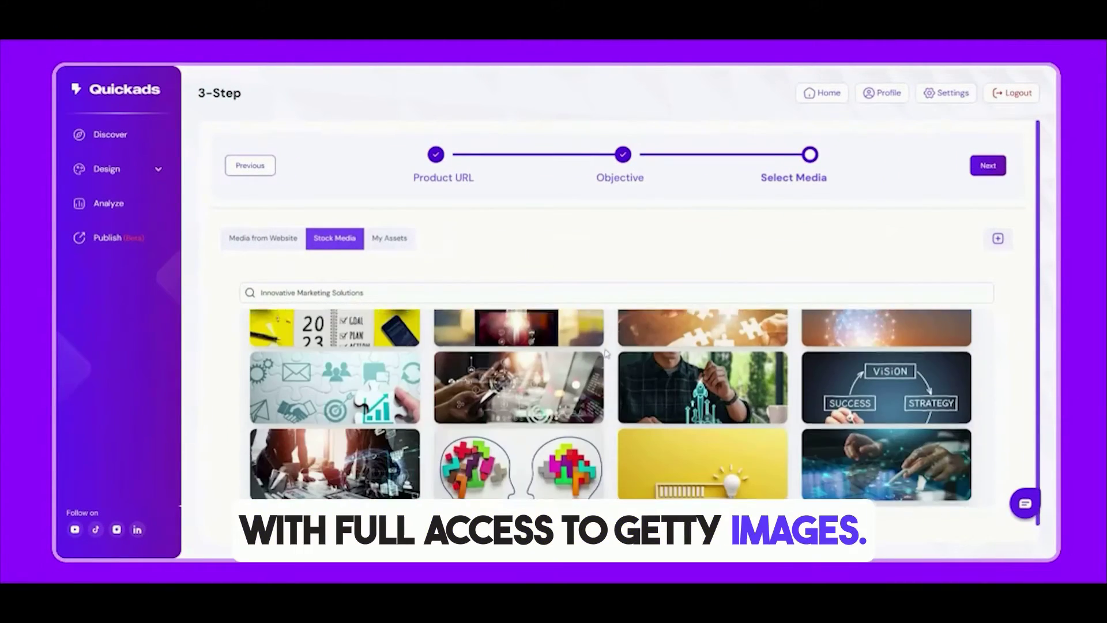
pyautogui.scroll(-2, 559, 357)
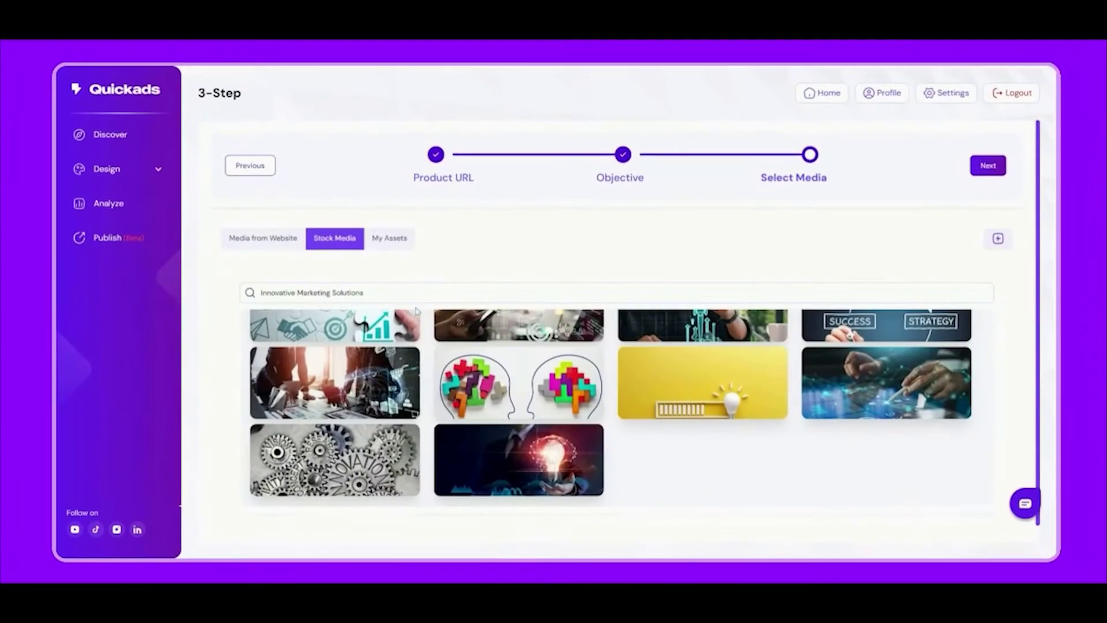
pyautogui.scroll(12, 498, 444)
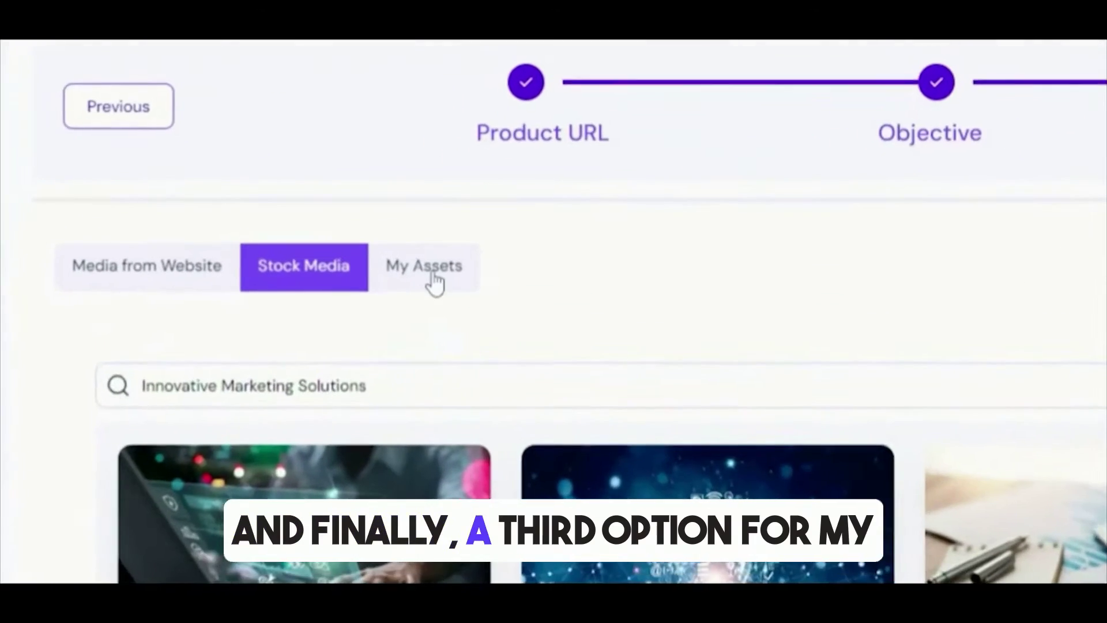
pyautogui.click(434, 280)
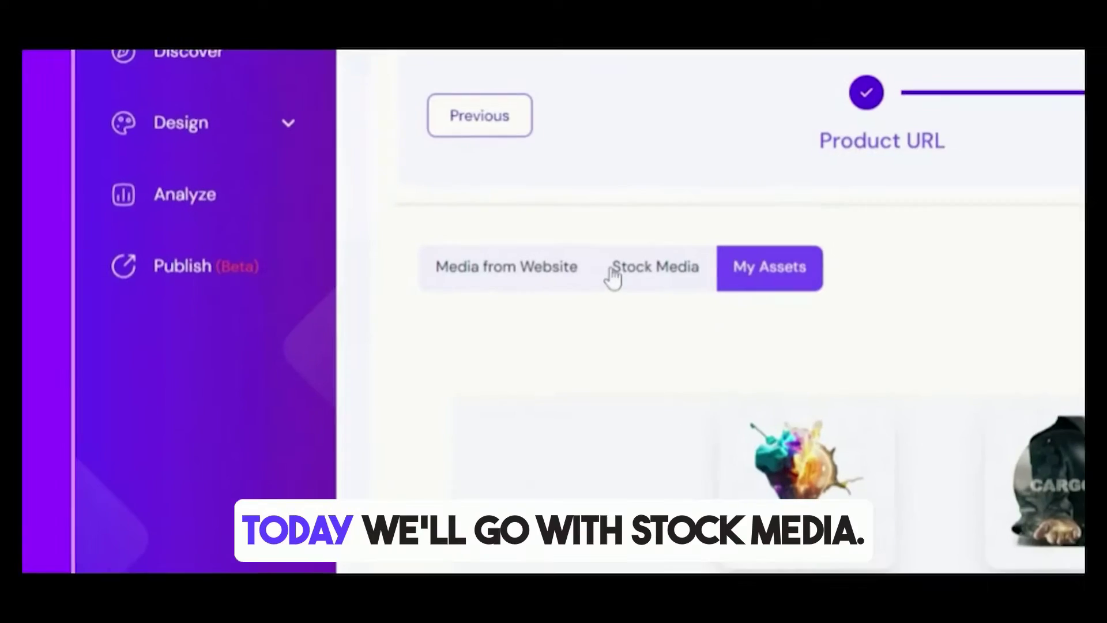
pyautogui.click(314, 241)
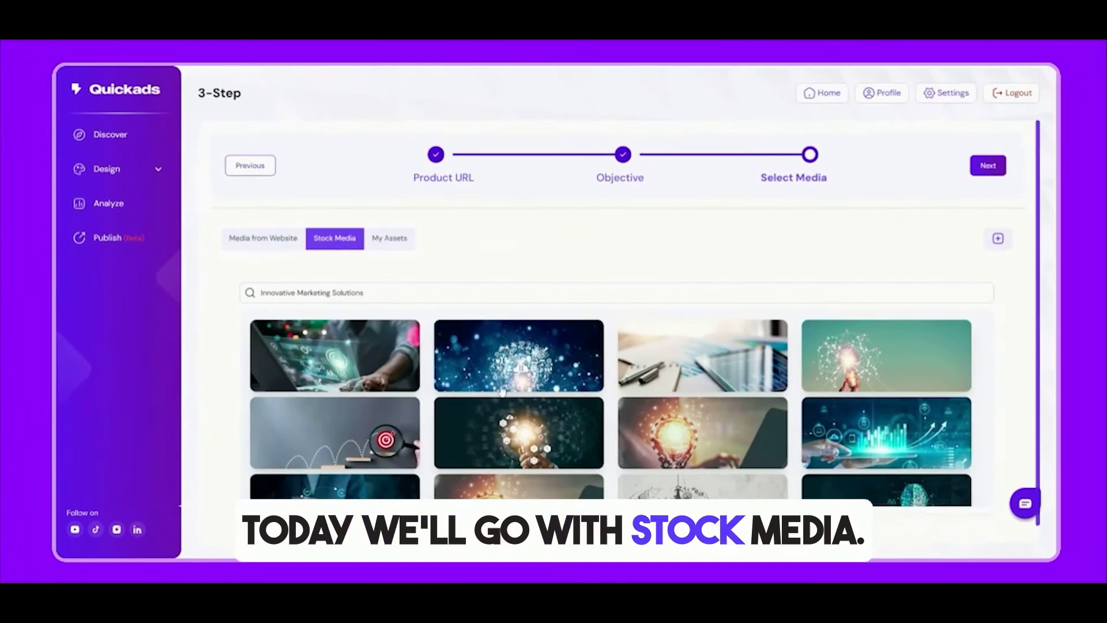
pyautogui.scroll(-5, 436, 436)
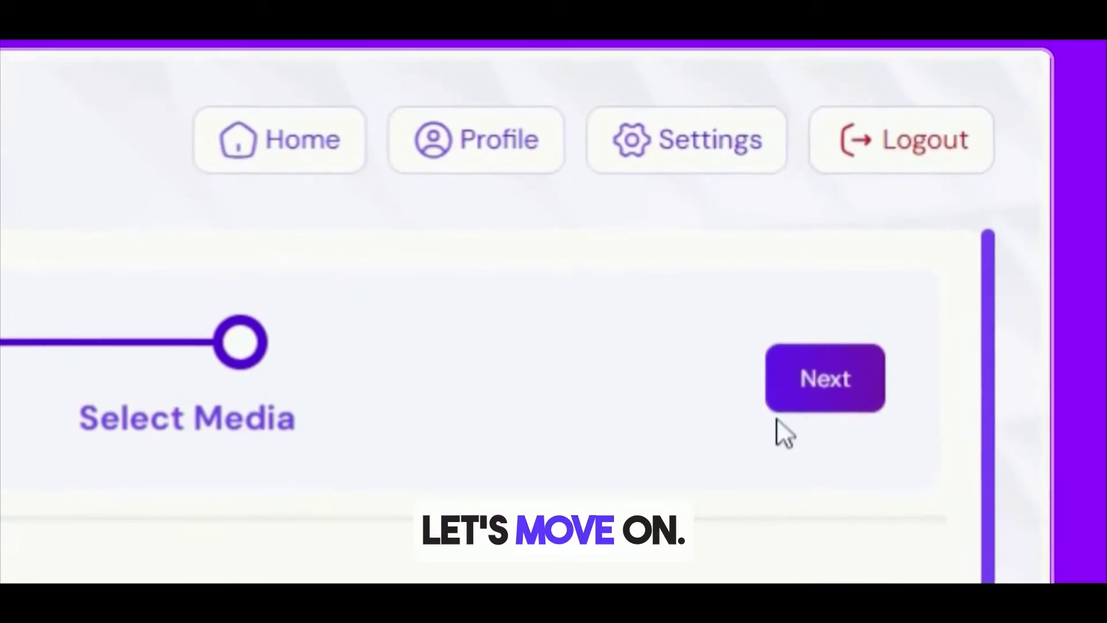
pyautogui.click(825, 378)
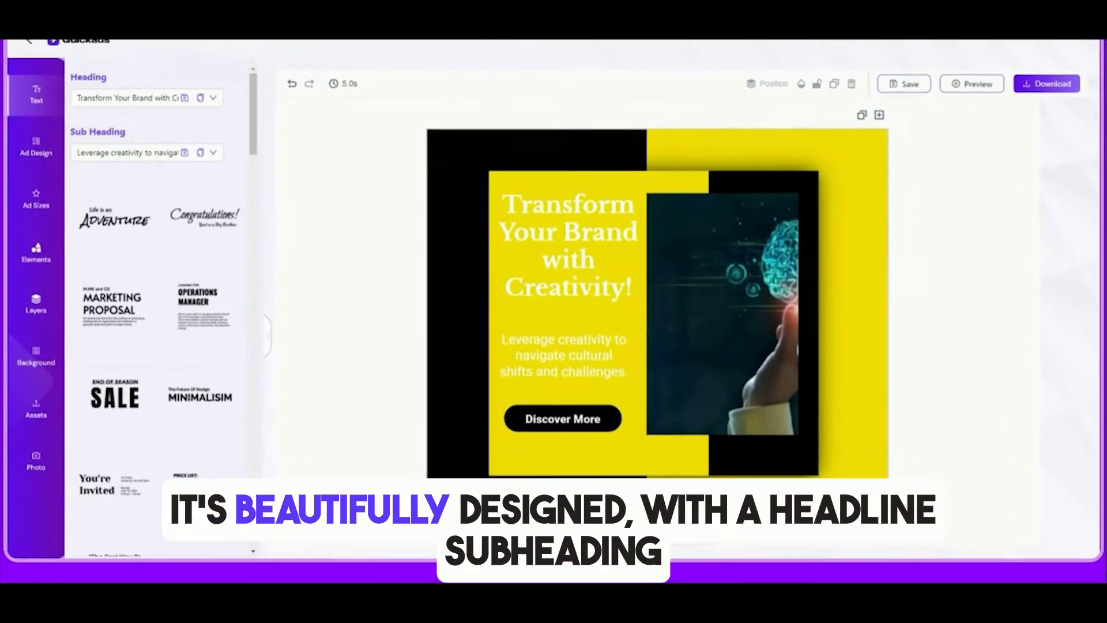
# Select the headline, subheading and Discover More button, then retype the button text 'Discov'.
pyautogui.click(735, 368)
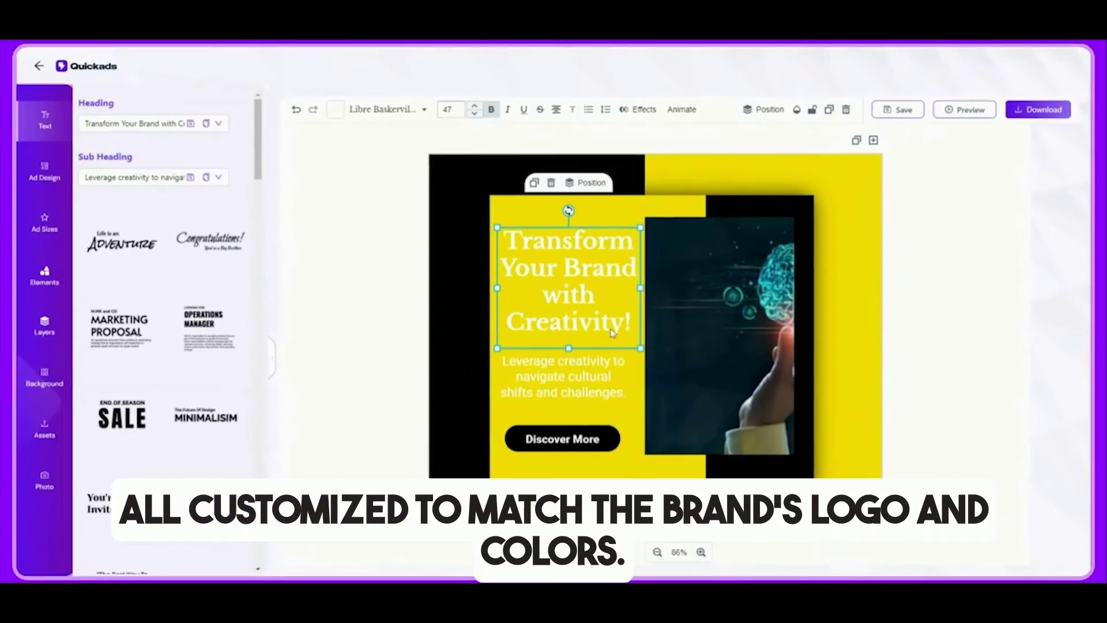
pyautogui.click(579, 393)
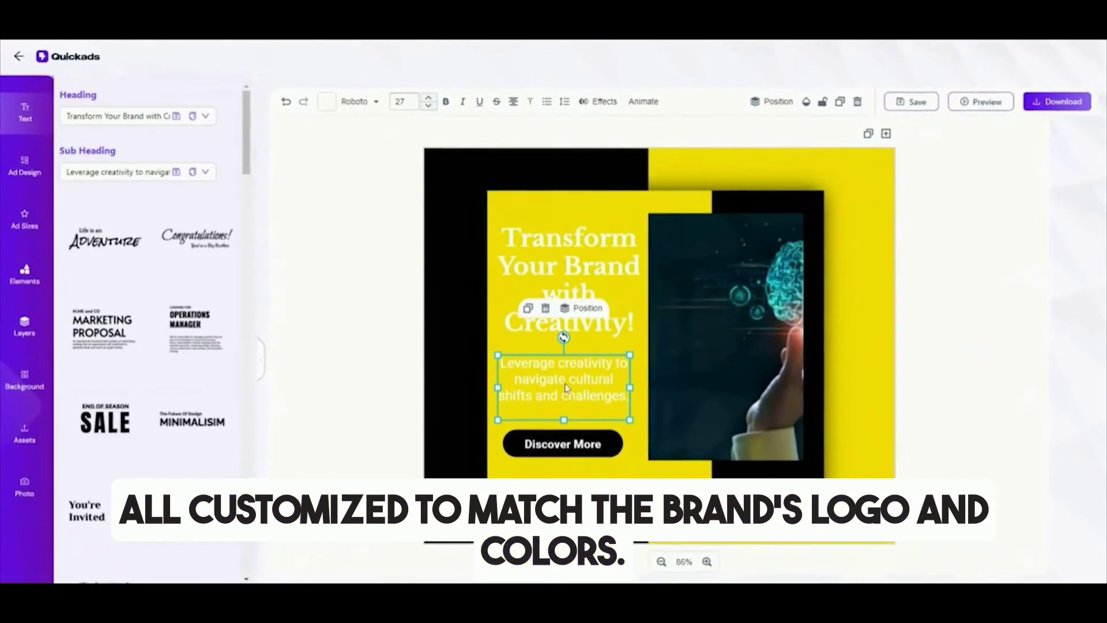
pyautogui.click(562, 452)
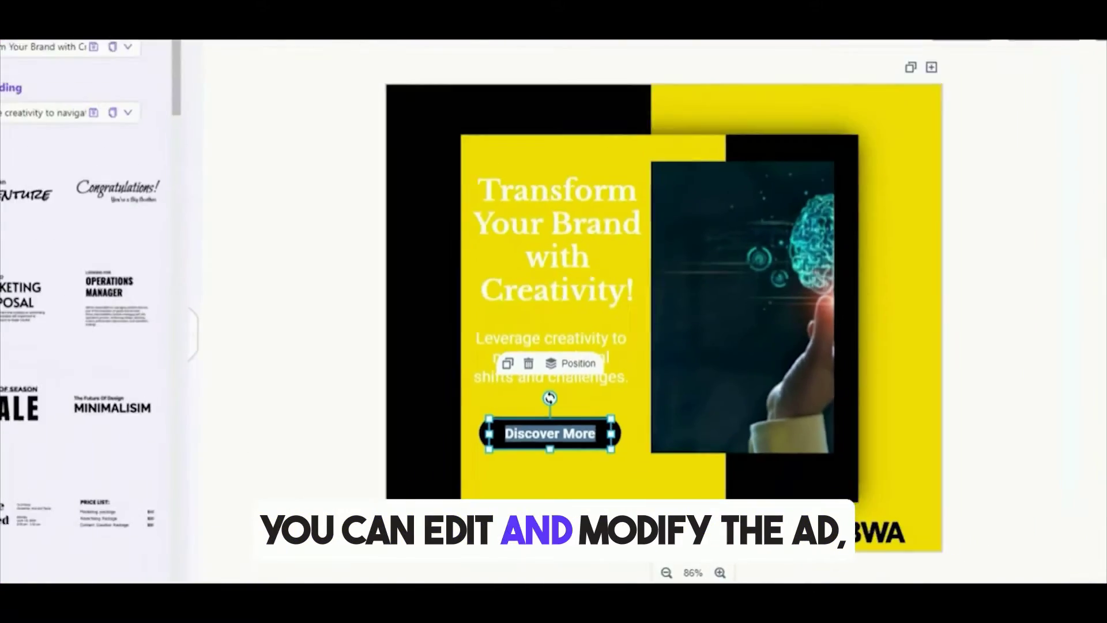
pyautogui.doubleClick(601, 437)
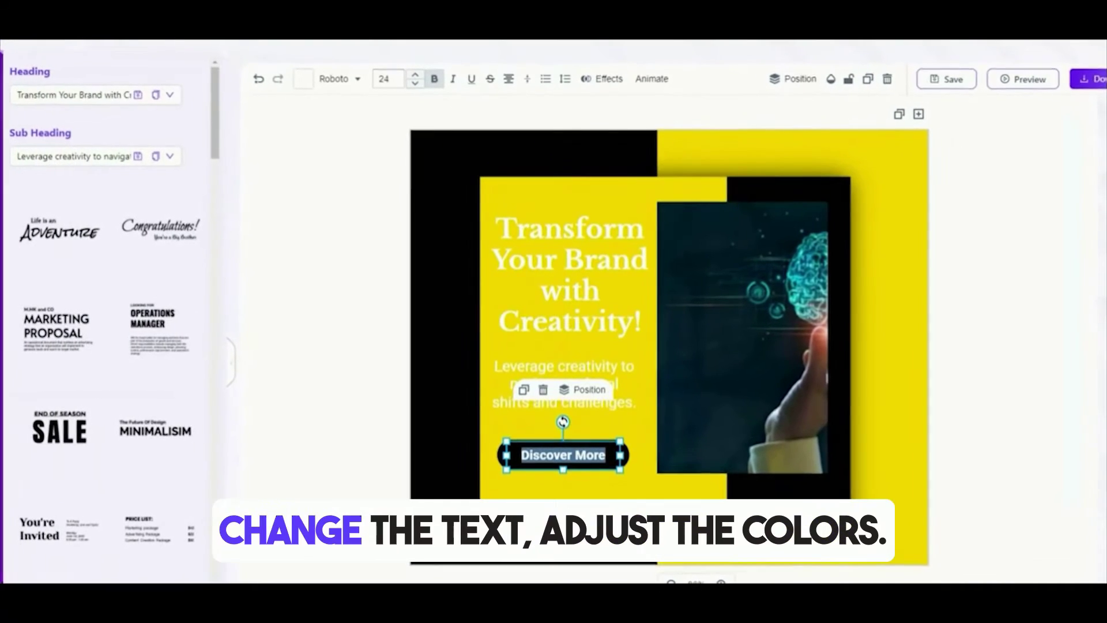
pyautogui.write('Dis')
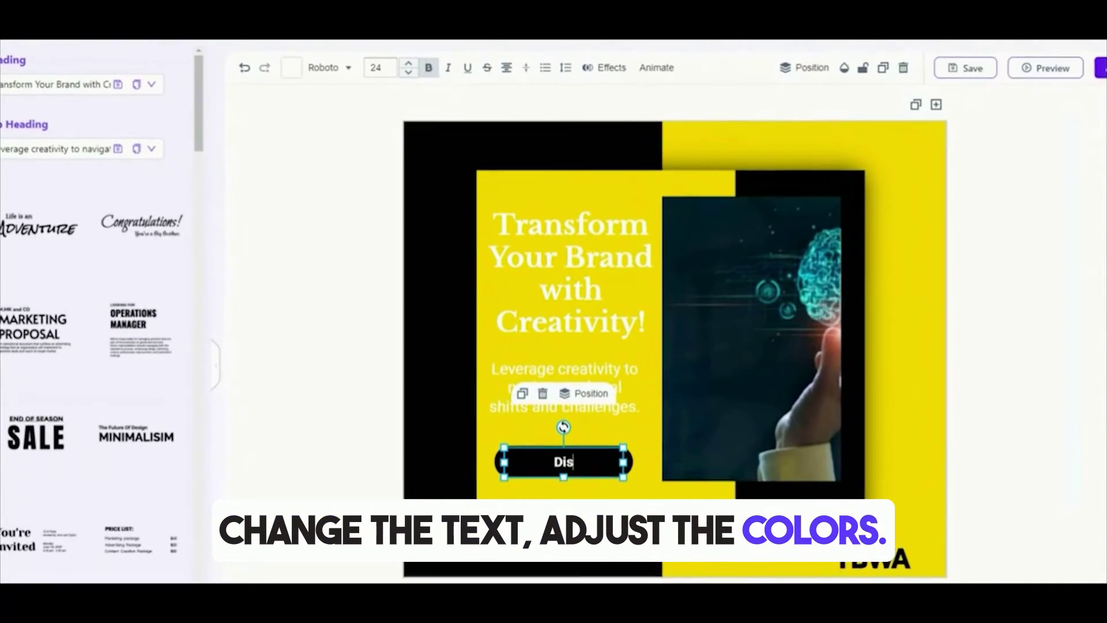
pyautogui.write('cover Now!')
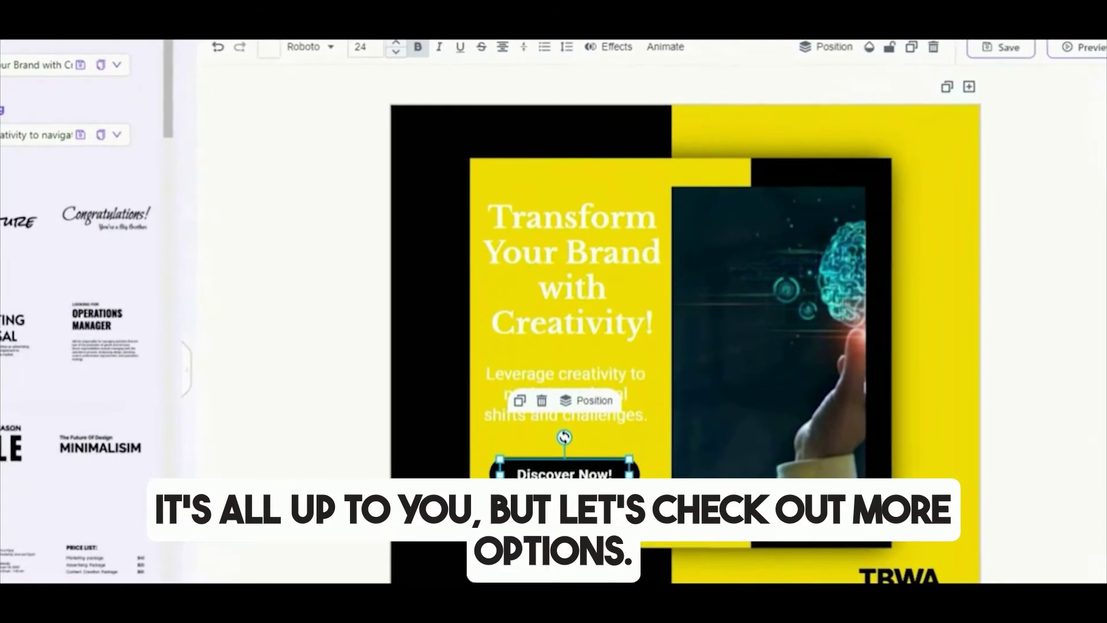
pyautogui.click(337, 311)
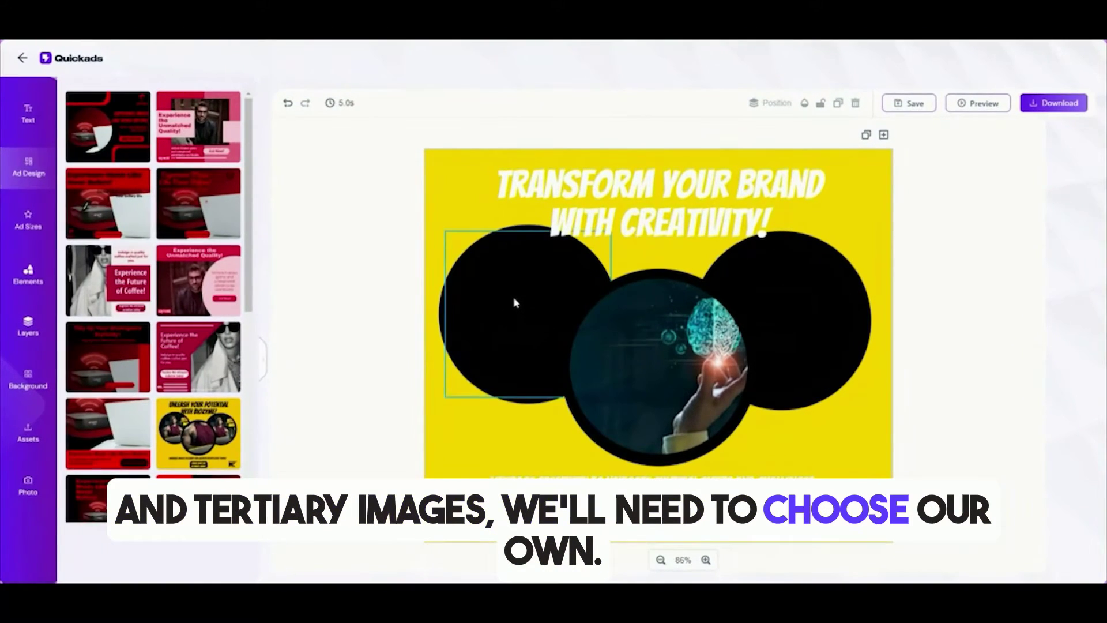
# Place the colourful lightbulb photo in the left circle and adjust its crop.
pyautogui.click(515, 302)
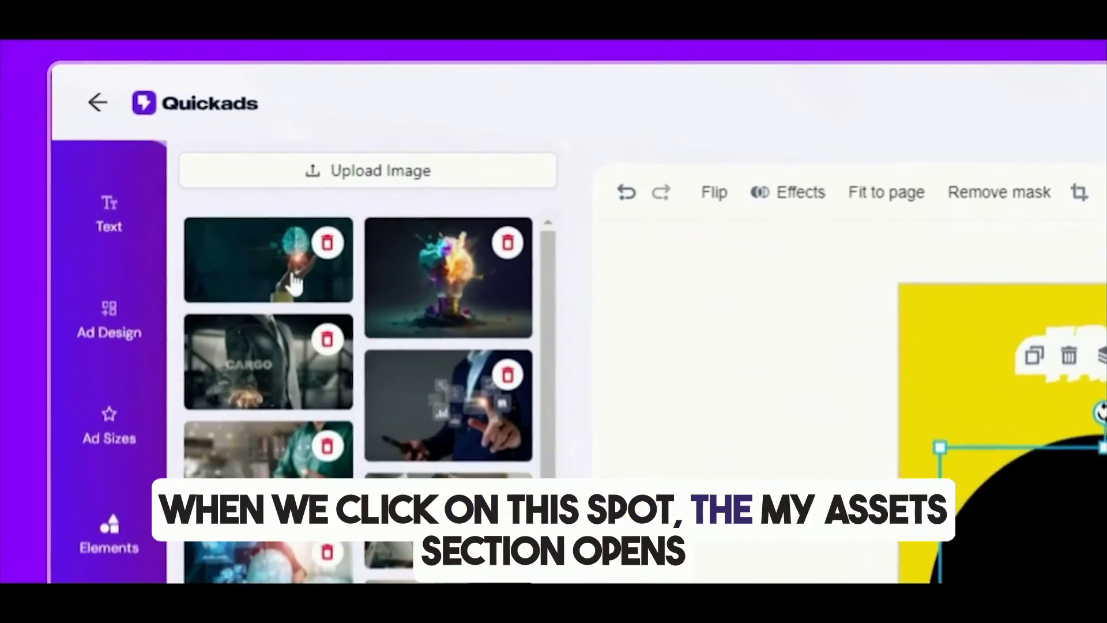
pyautogui.click(431, 300)
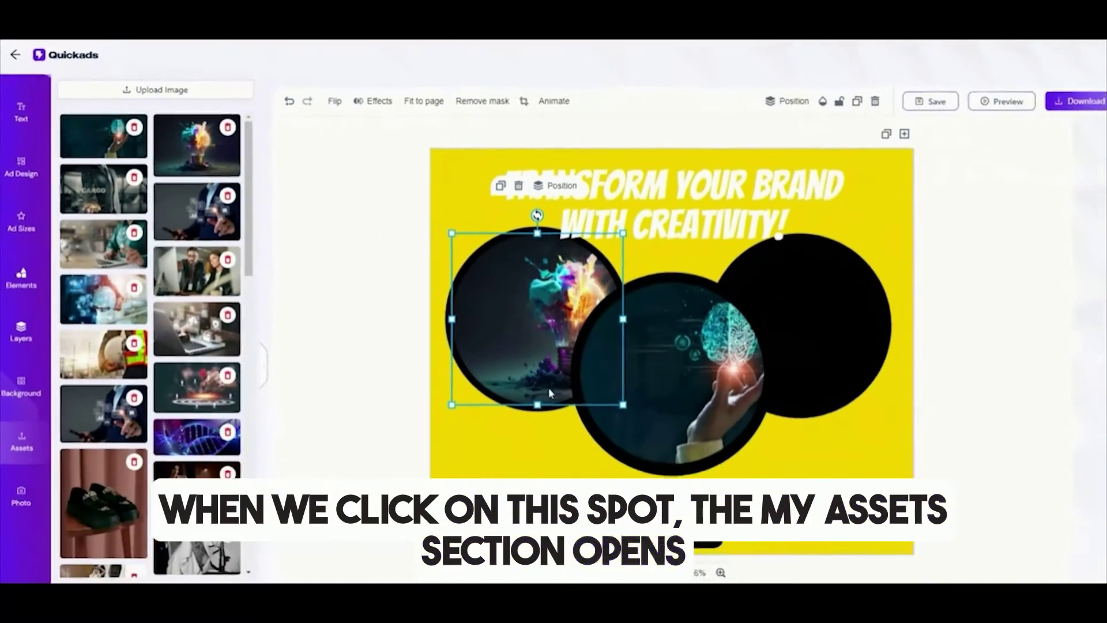
pyautogui.doubleClick(548, 388)
pyautogui.click(363, 259)
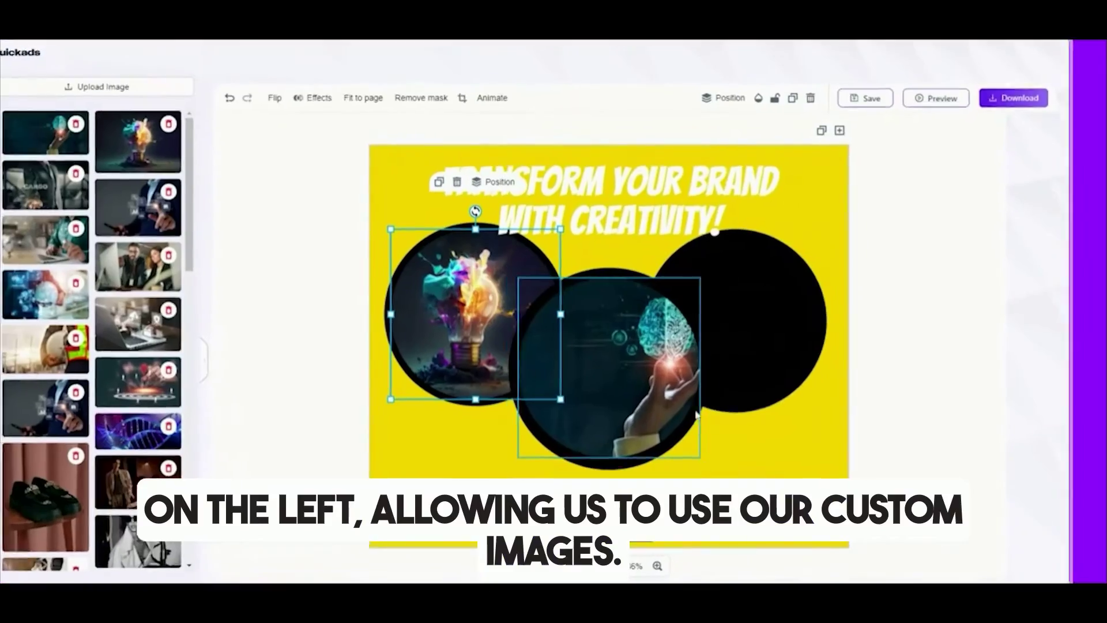
# Put the person-at-laptop photo in the right circle, then recrop it and the middle brain photo.
pyautogui.click(738, 345)
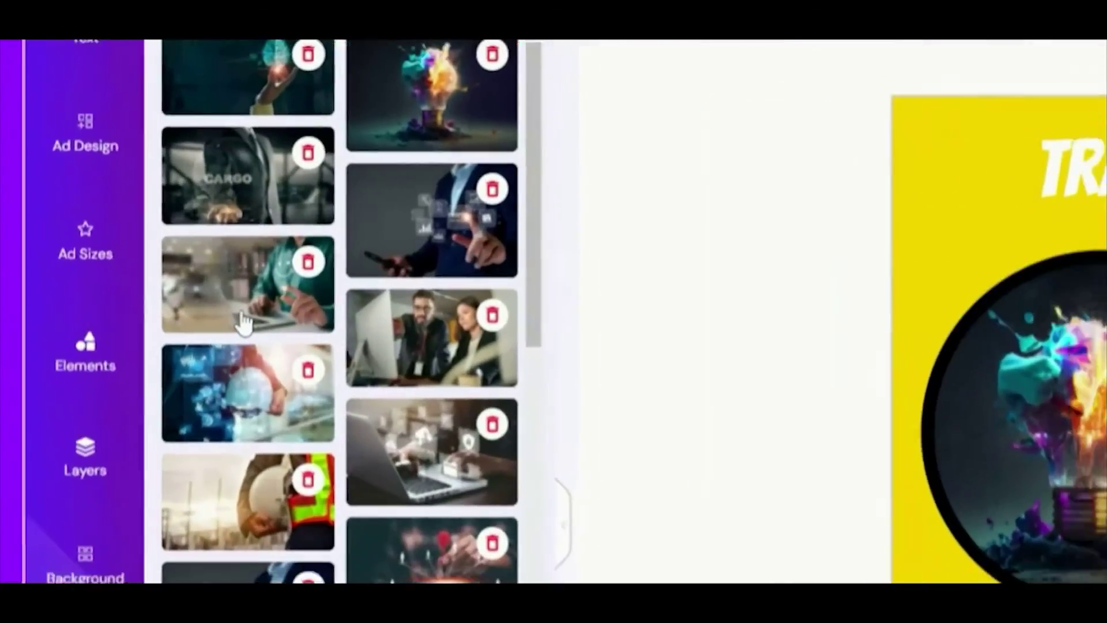
pyautogui.click(130, 259)
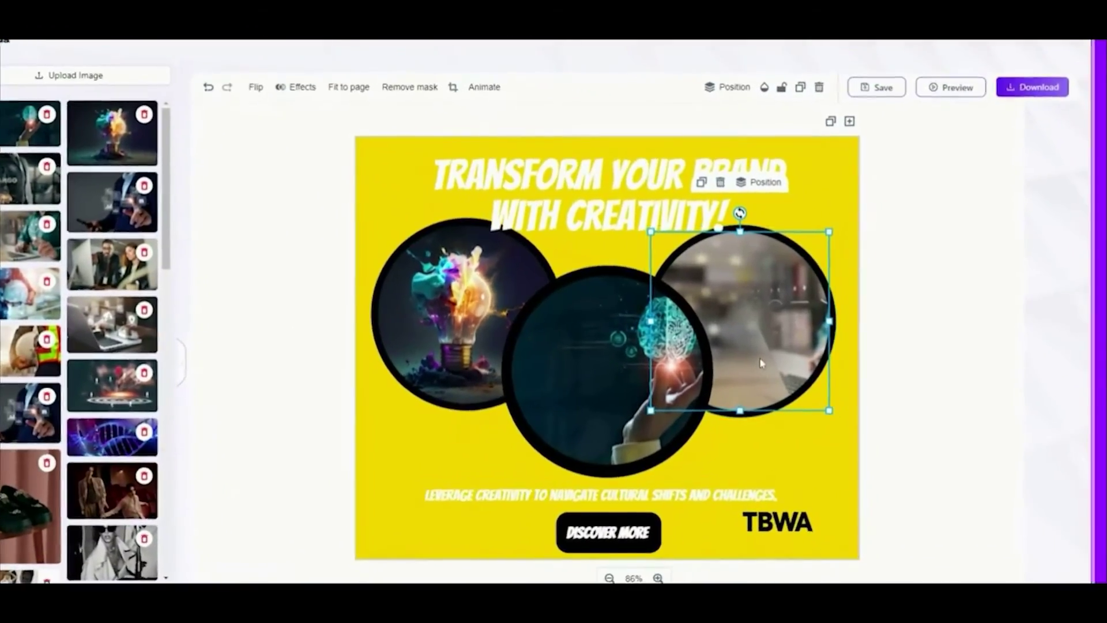
pyautogui.doubleClick(679, 368)
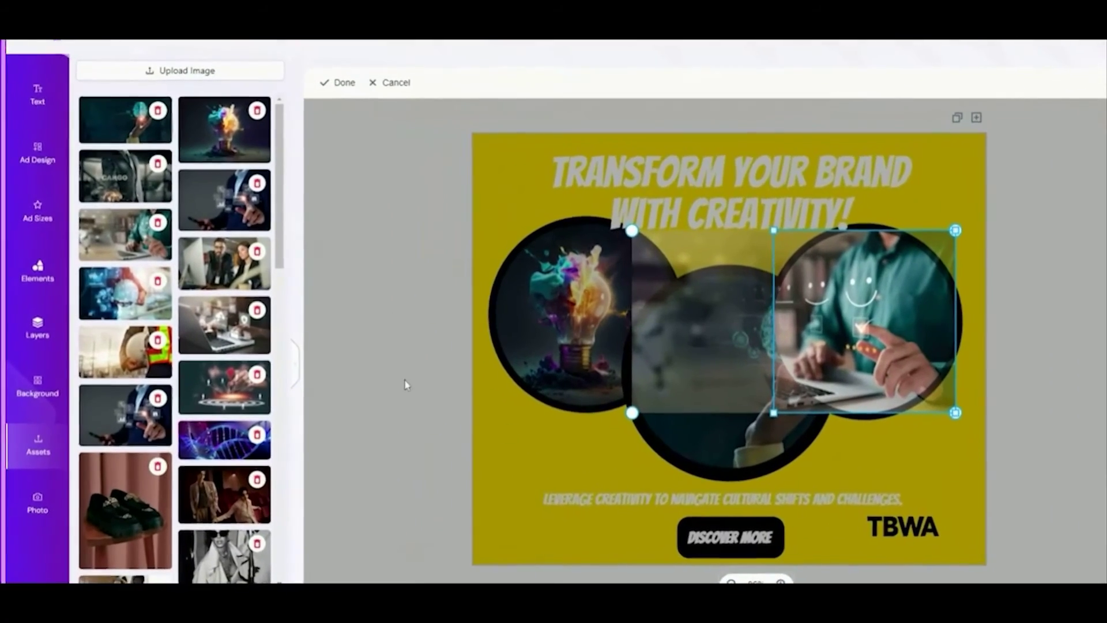
pyautogui.click(372, 369)
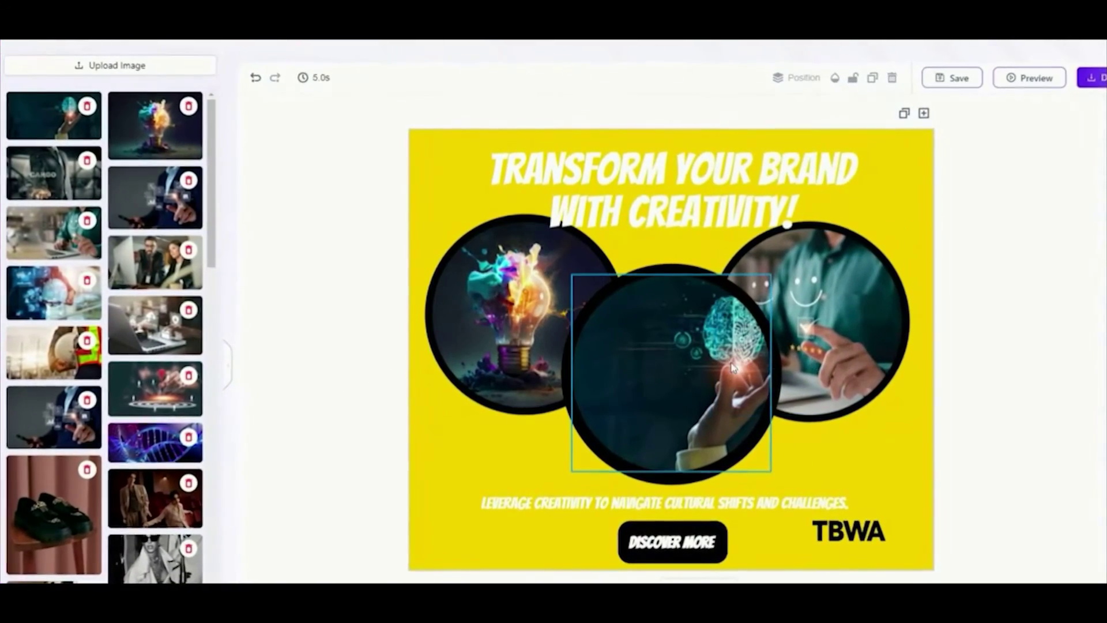
pyautogui.doubleClick(732, 367)
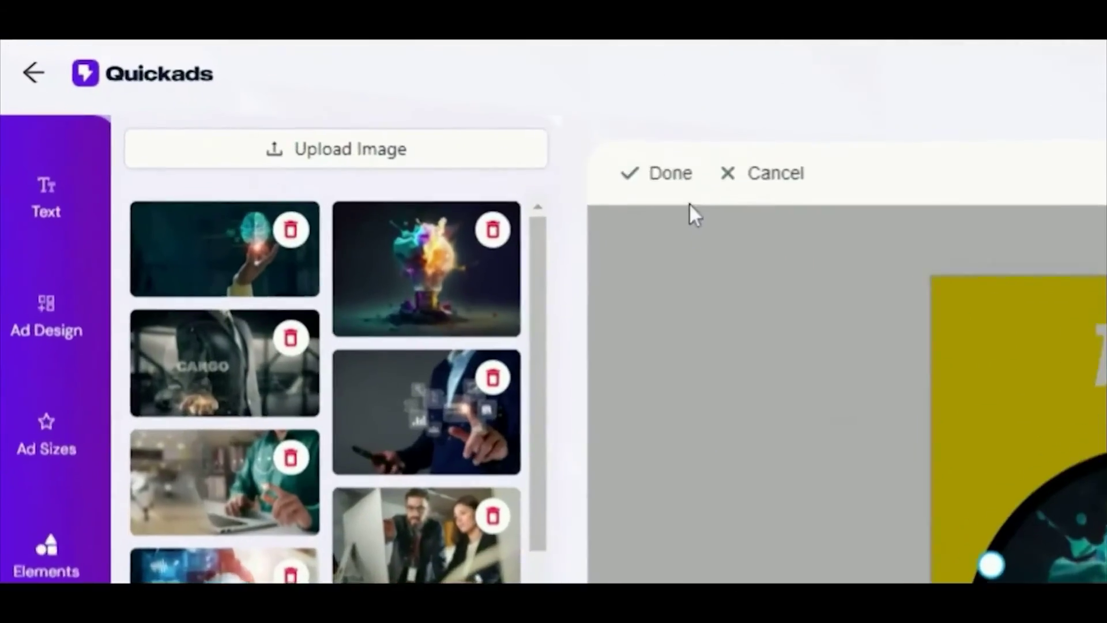
pyautogui.click(302, 98)
# Move the 'Transform Your Brand with Creativity!' headline higher and change its text to black.
pyautogui.click(624, 217)
pyautogui.moveTo(634, 237); pyautogui.dragTo(643, 222)
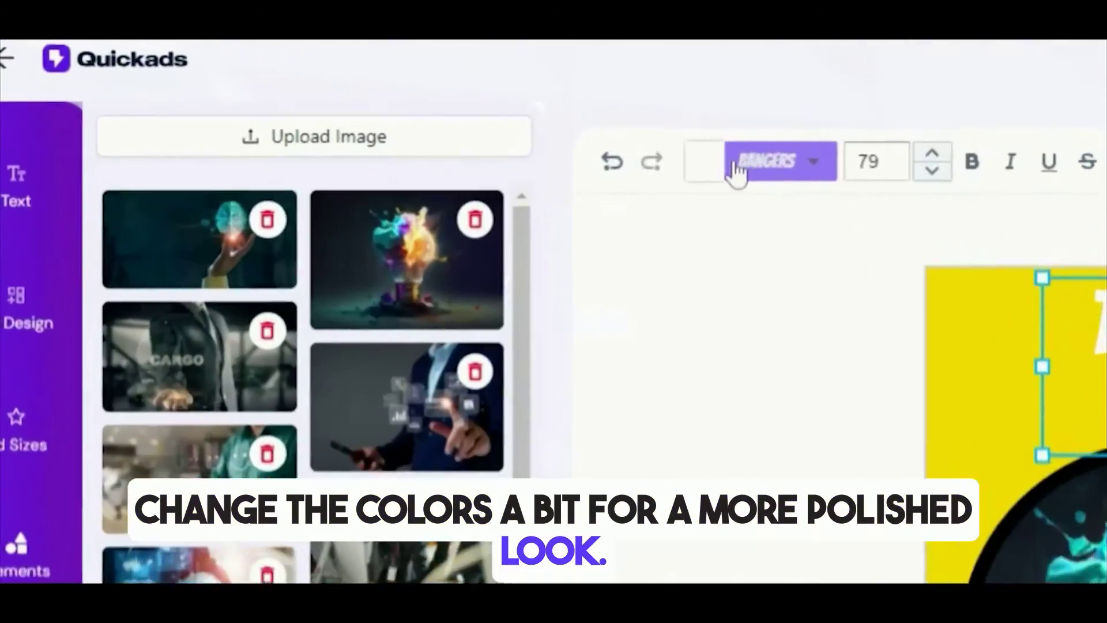
pyautogui.click(312, 87)
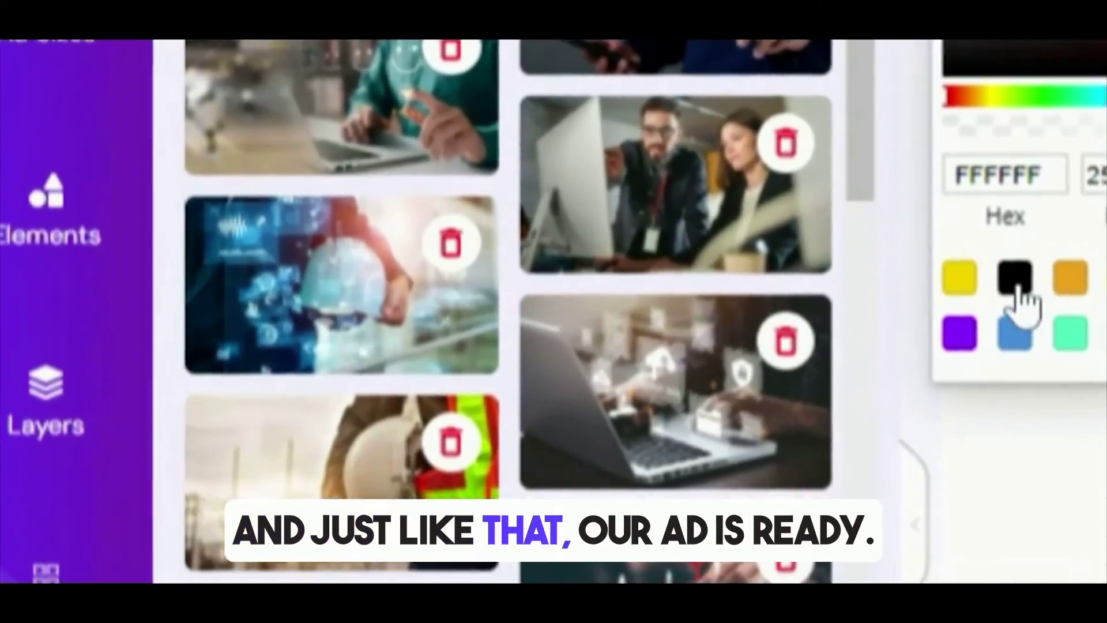
pyautogui.click(677, 490)
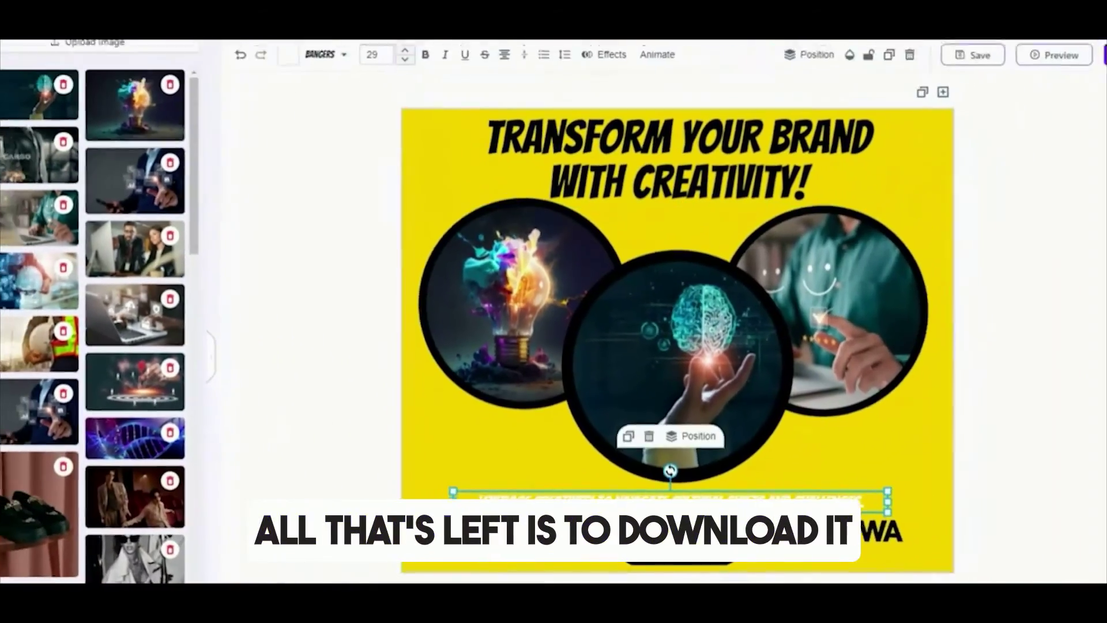